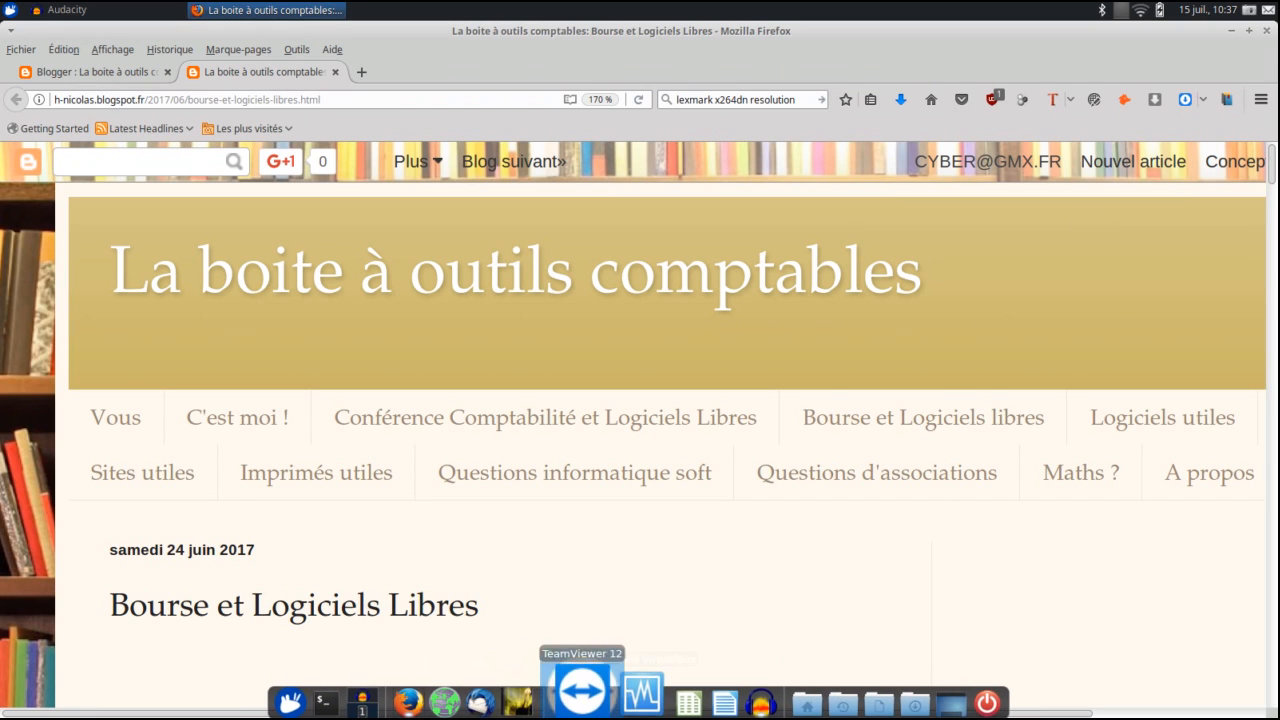
Open the recently used bolli-normalized3.ods in LibreOffice Calc with its macros enabled.
{"action": "left_click", "coordinate": [664, 705]}
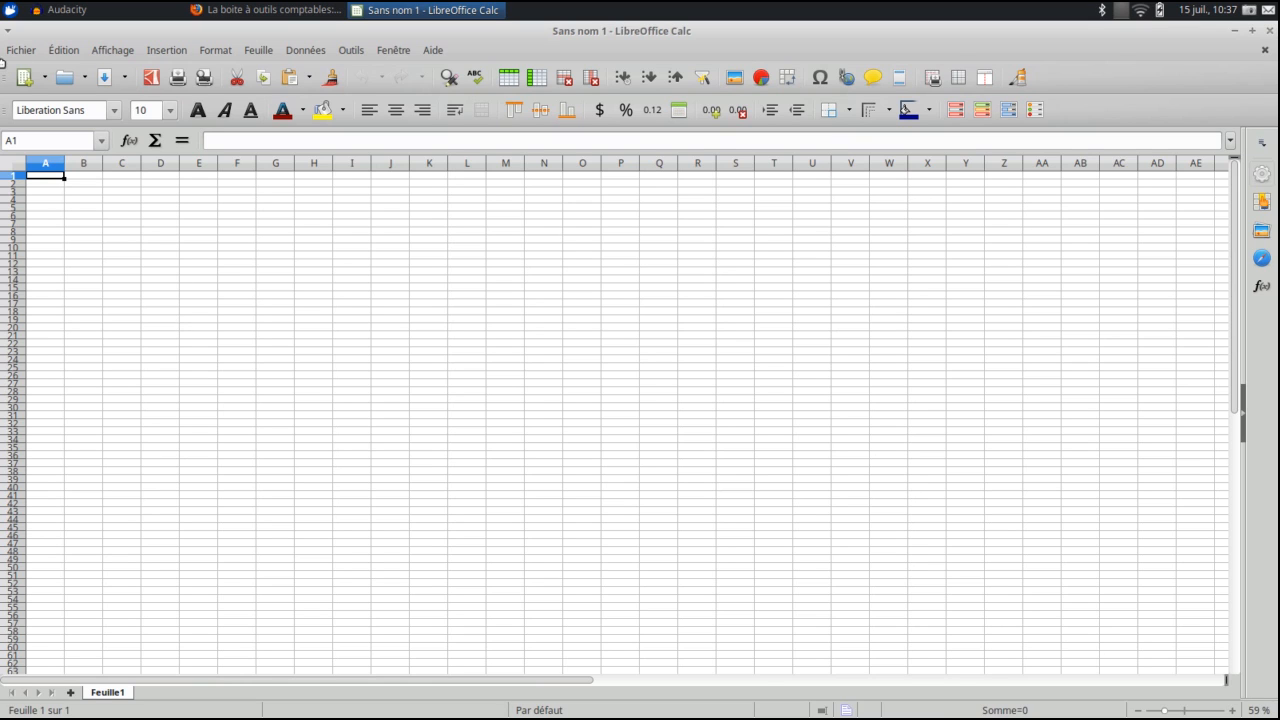
{"action": "left_click", "coordinate": [19, 50]}
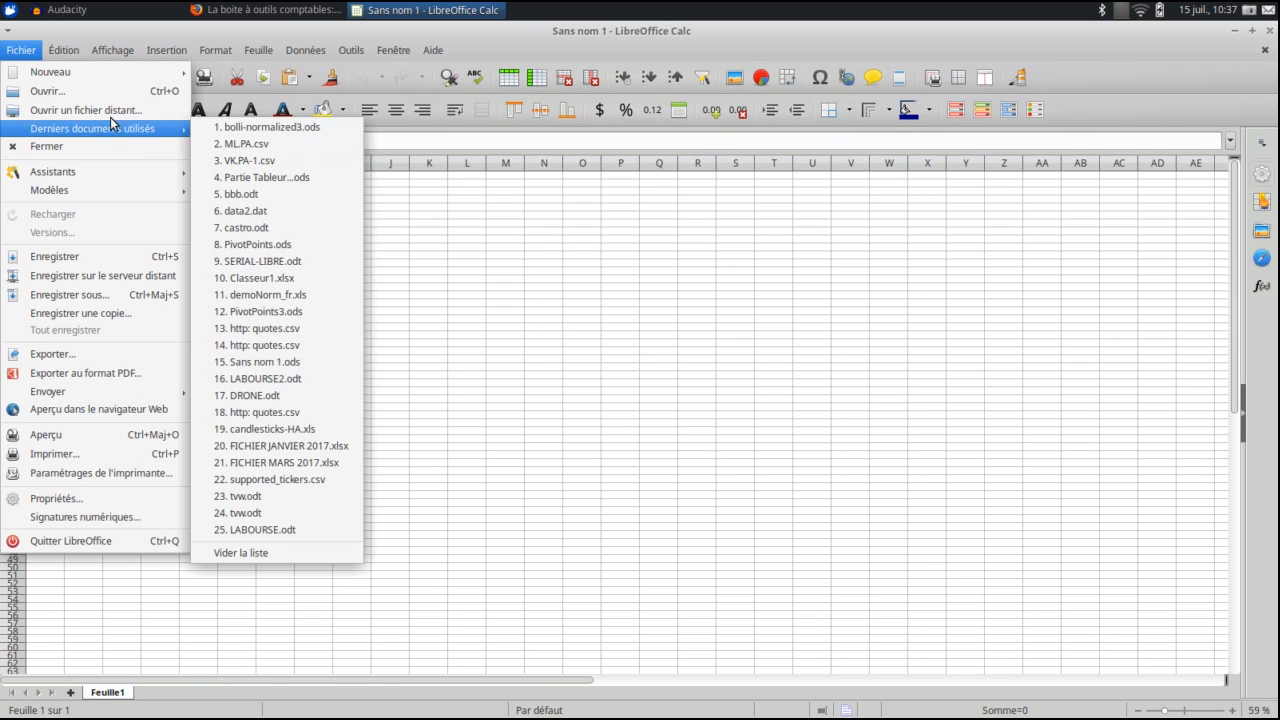
{"action": "mouse_move", "coordinate": [114, 130]}
{"action": "left_click", "coordinate": [222, 133]}
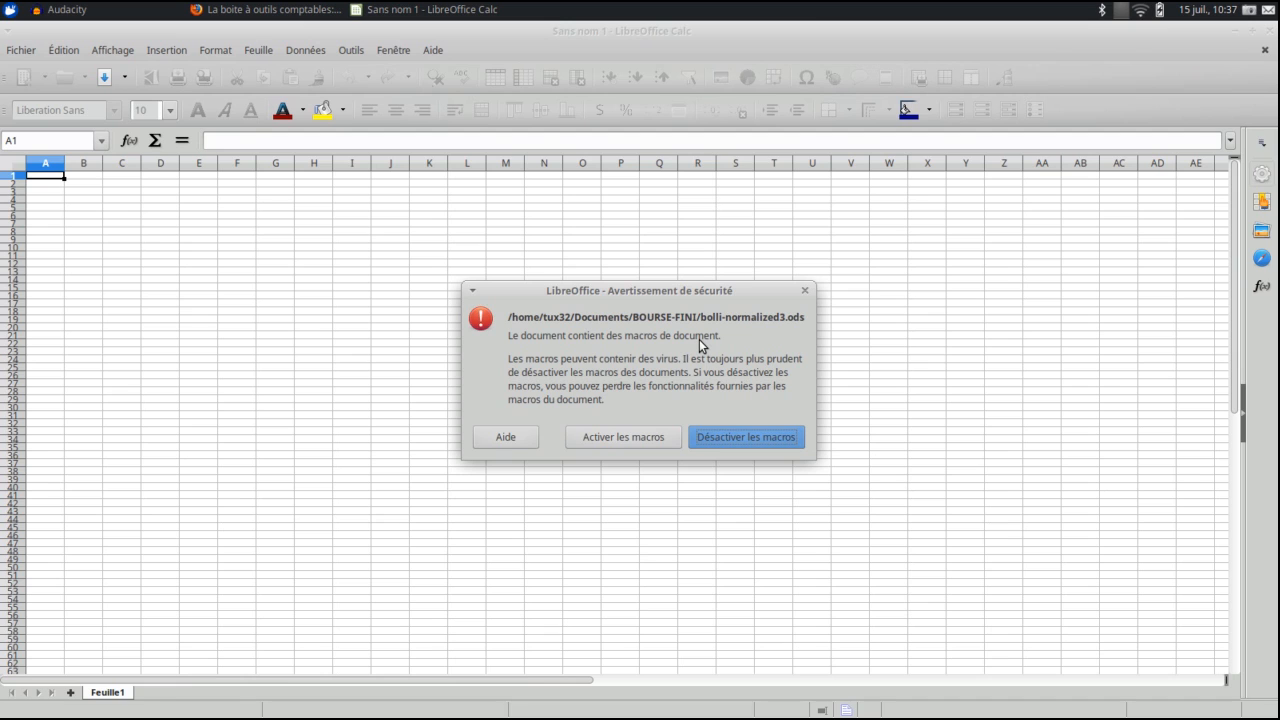
{"action": "left_click", "coordinate": [661, 443]}
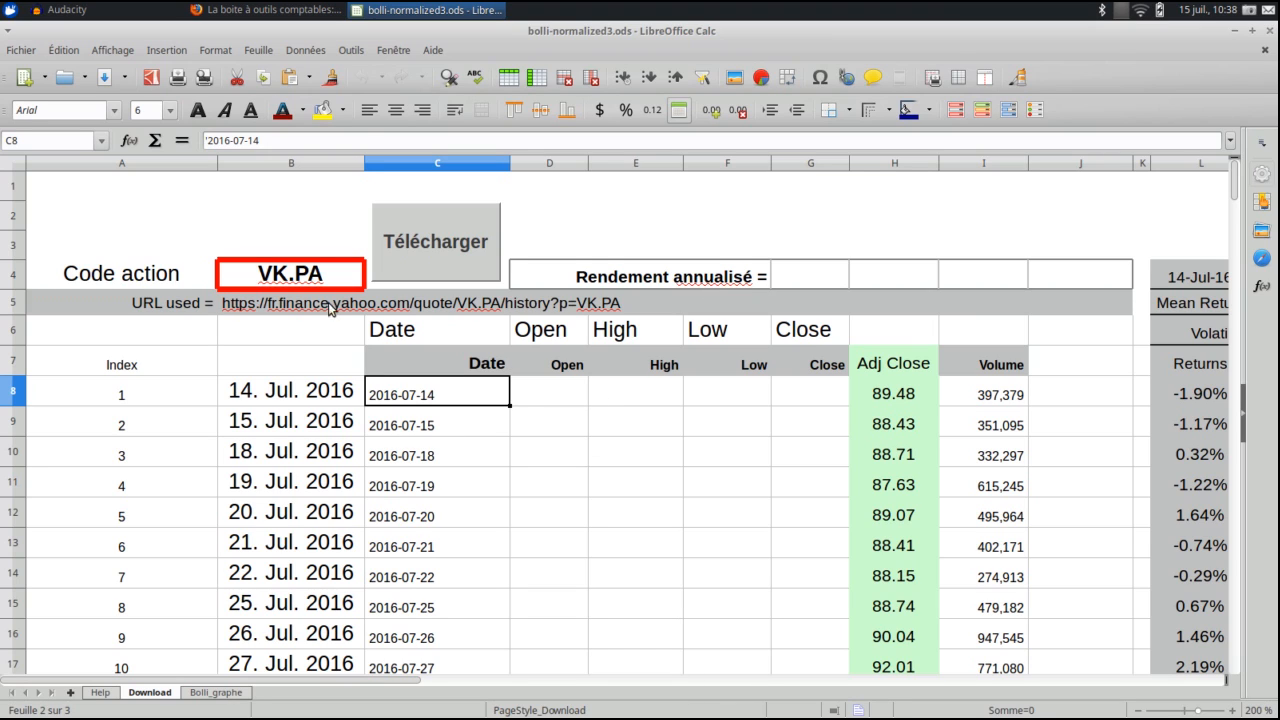
Set the Code action cell B4 to ML.PA and launch the sheet's download of the matching Yahoo Finance page.
{"action": "left_click", "coordinate": [258, 285]}
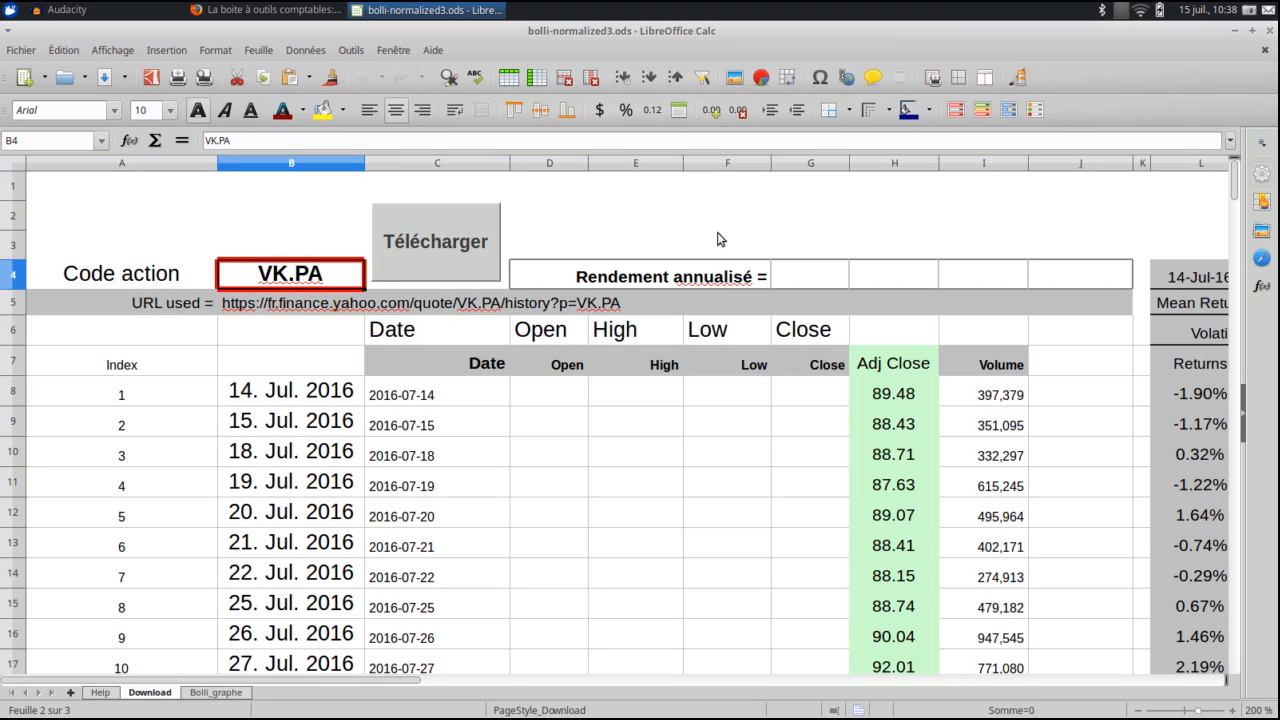
{"action": "type", "text": "M"}
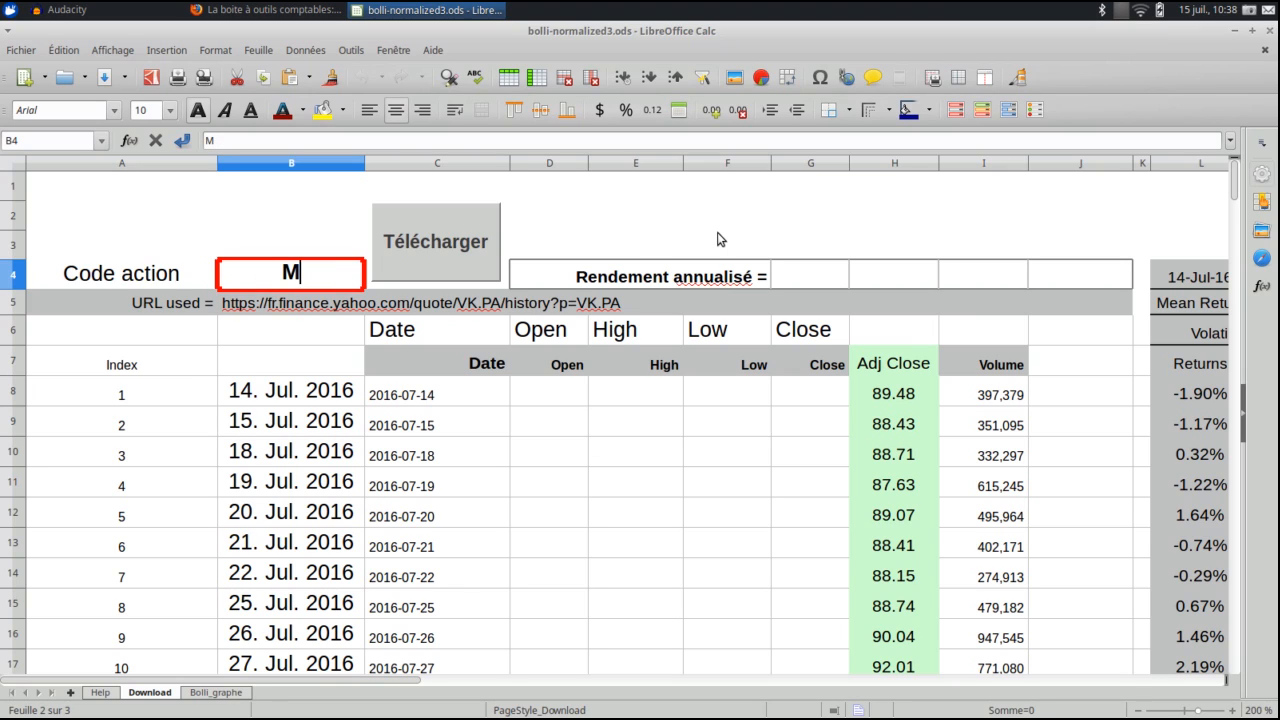
{"action": "type", "text": "L.PA"}
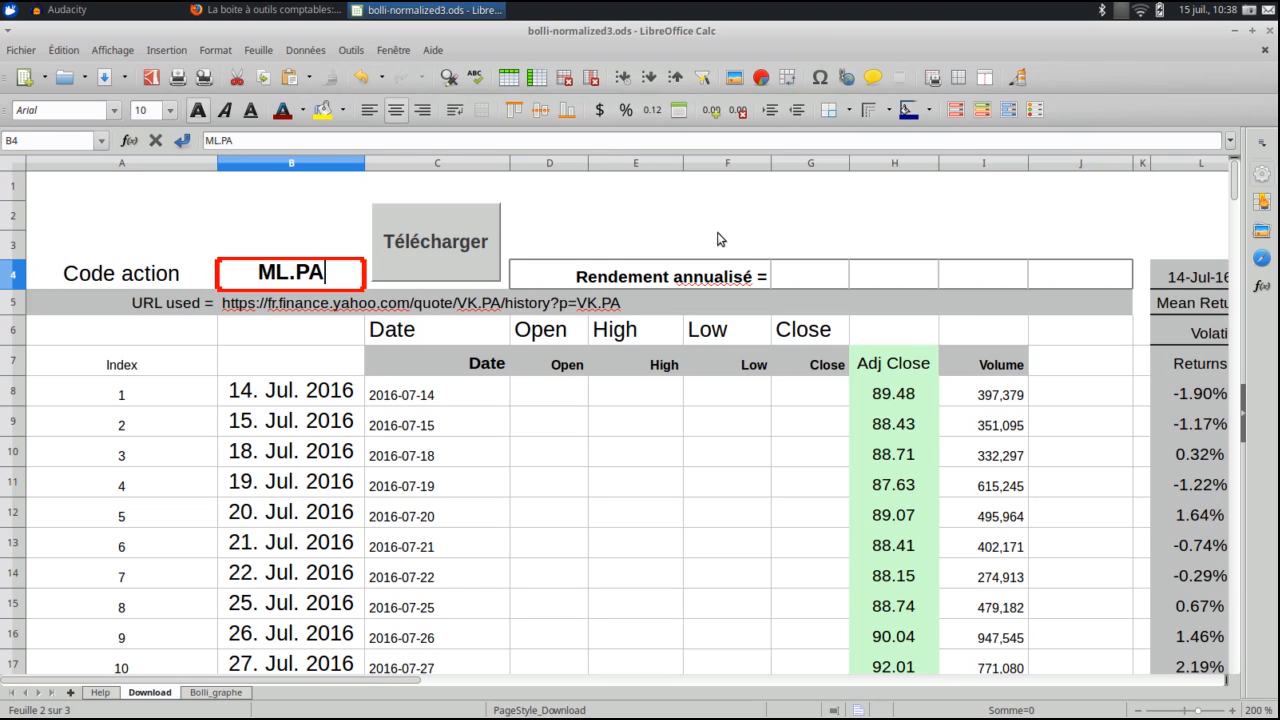
{"action": "key", "text": "Return"}
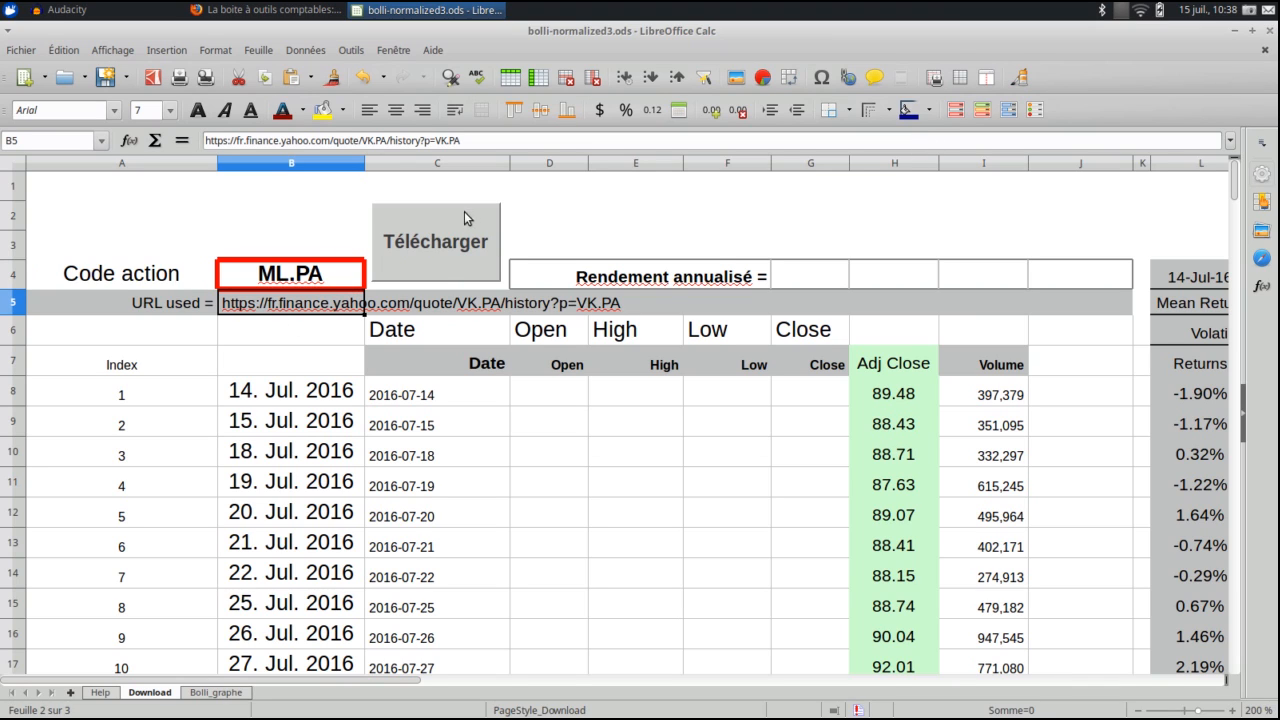
{"action": "left_click", "coordinate": [453, 241]}
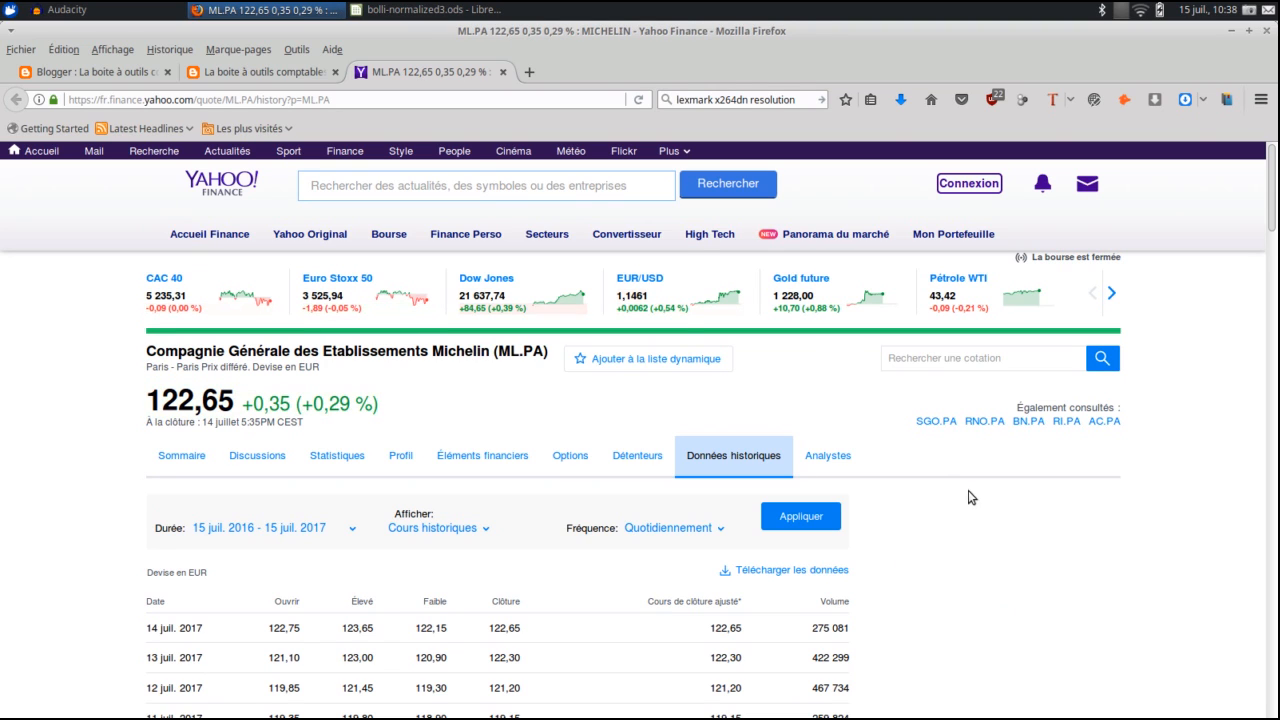
Apply the displayed historical data period, download the prices and open ML.PA.csv in LibreOffice Calc with the proposed import settings.
{"action": "left_click", "coordinate": [819, 518]}
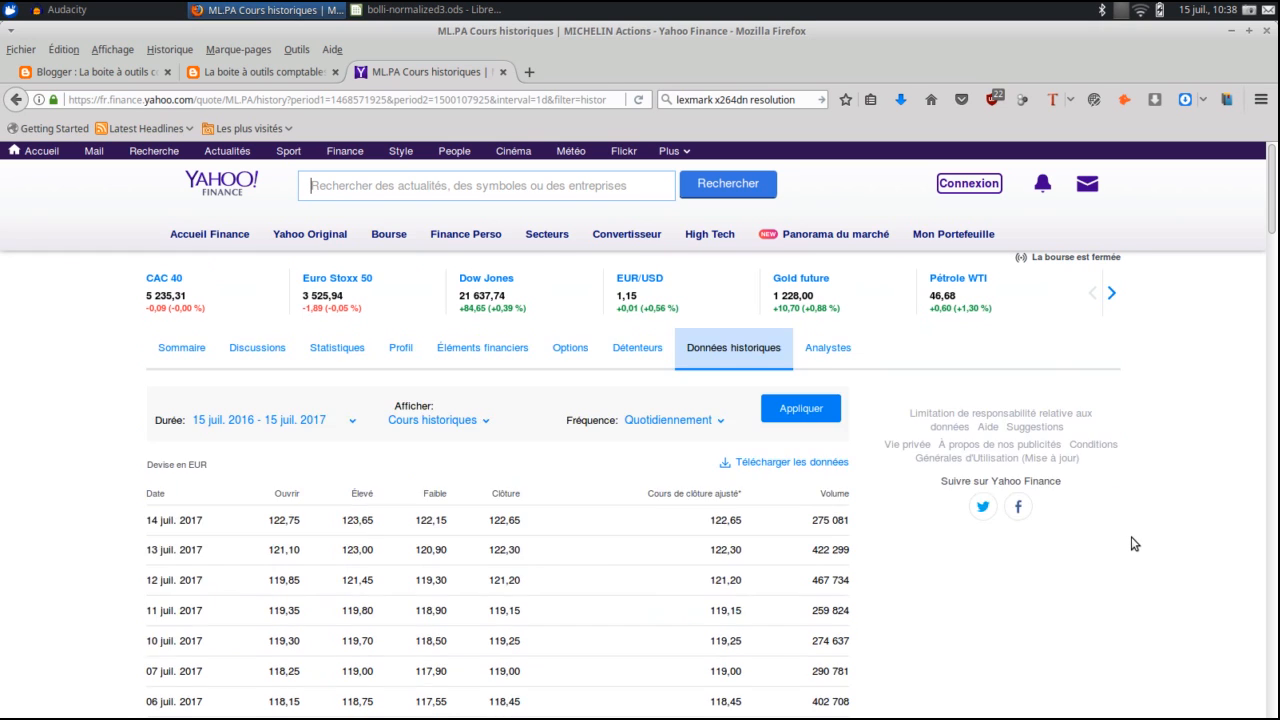
{"action": "left_click", "coordinate": [835, 572]}
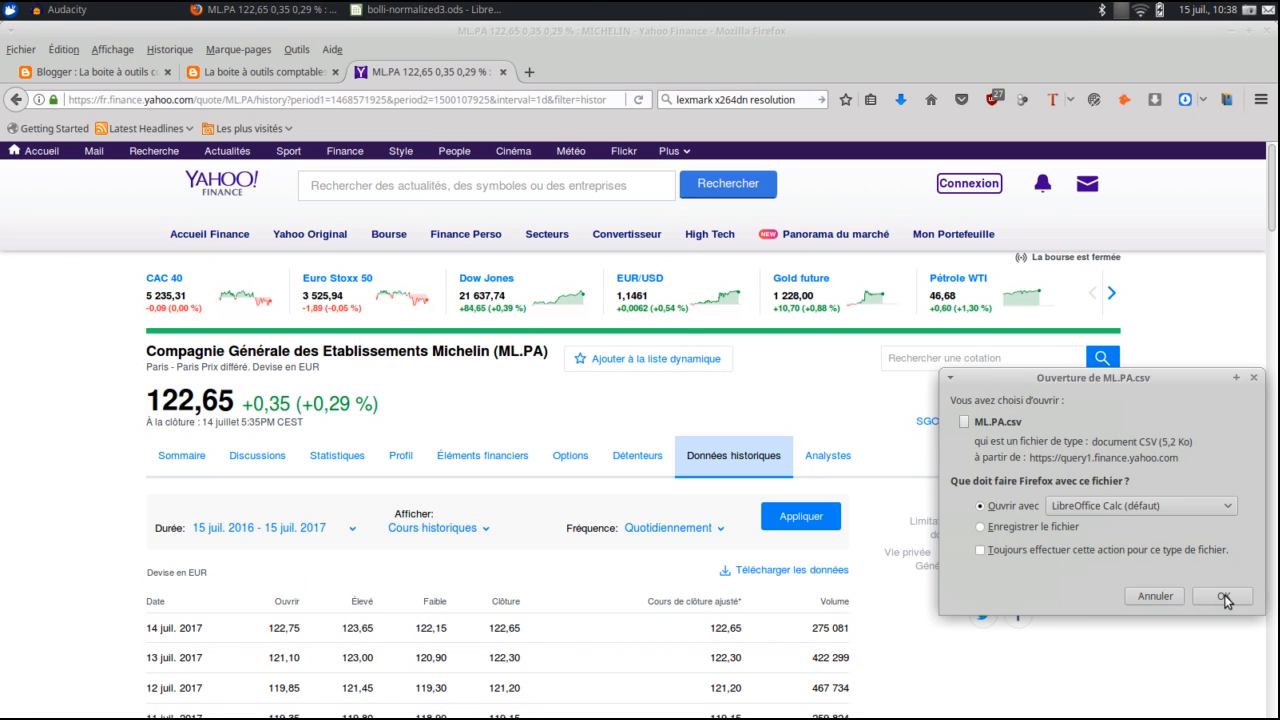
{"action": "left_click", "coordinate": [1222, 597]}
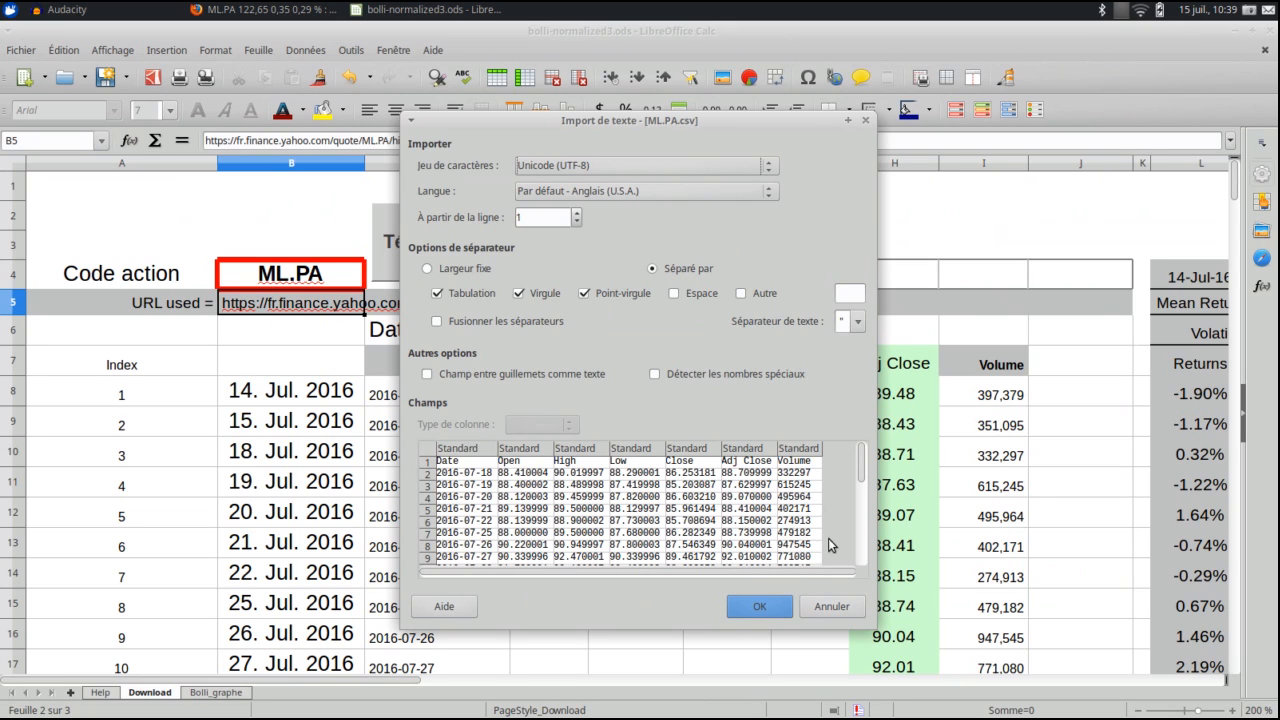
{"action": "left_click", "coordinate": [758, 607]}
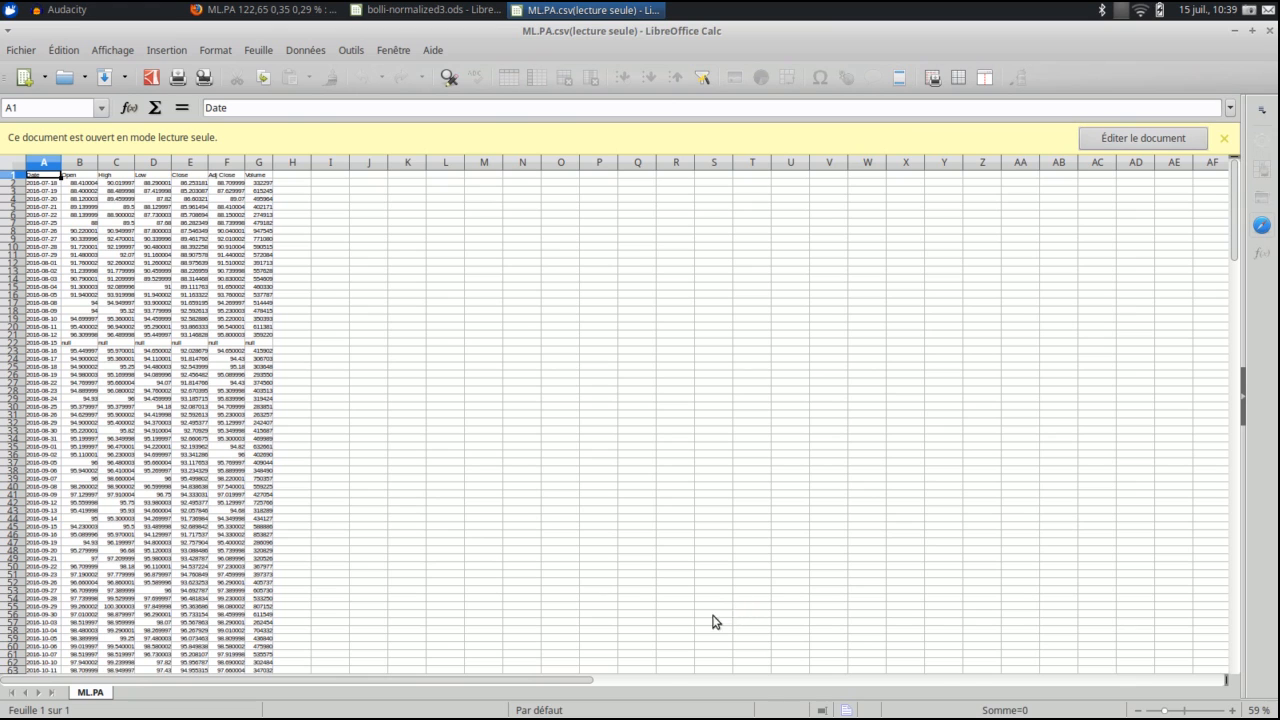
Enable editing of ML.PA.csv and delete row 22, dated 2016-08-15, which holds null values.
{"action": "left_click", "coordinate": [71, 345]}
{"action": "scroll", "coordinate": [71, 345], "scroll_direction": "up", "scroll_amount": 3, "text": "ctrl"}
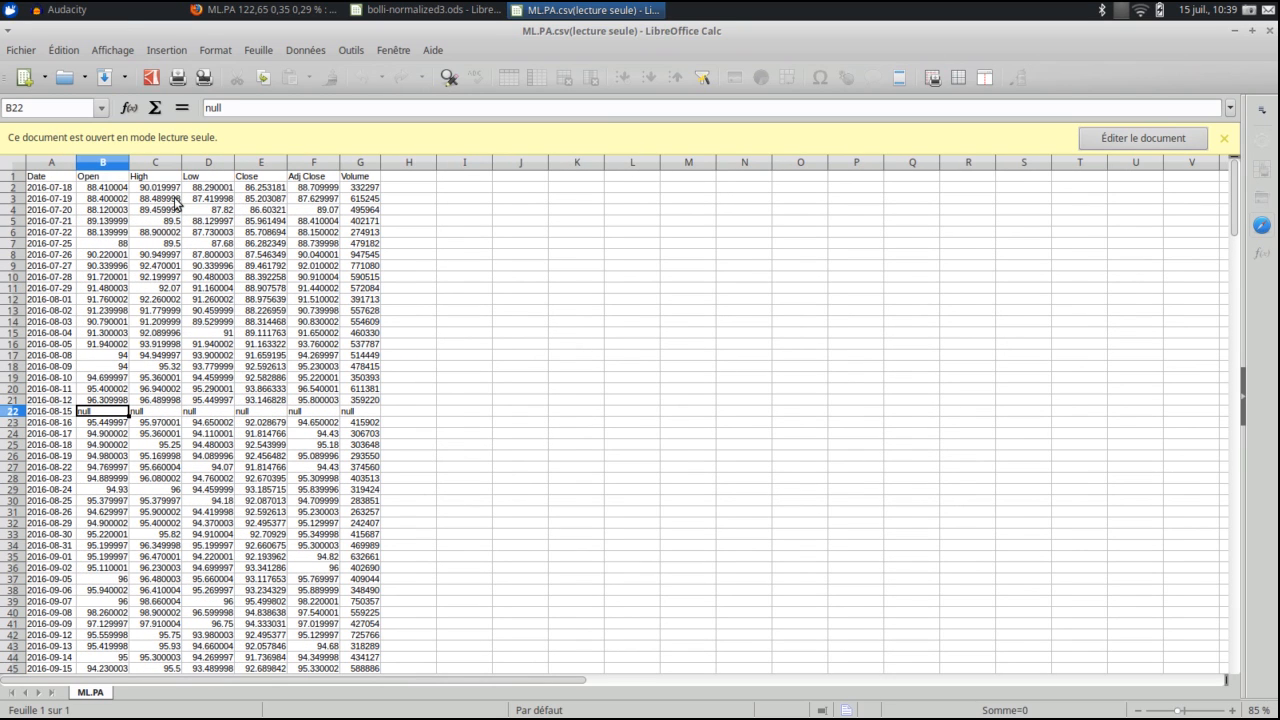
{"action": "left_click", "coordinate": [1127, 147]}
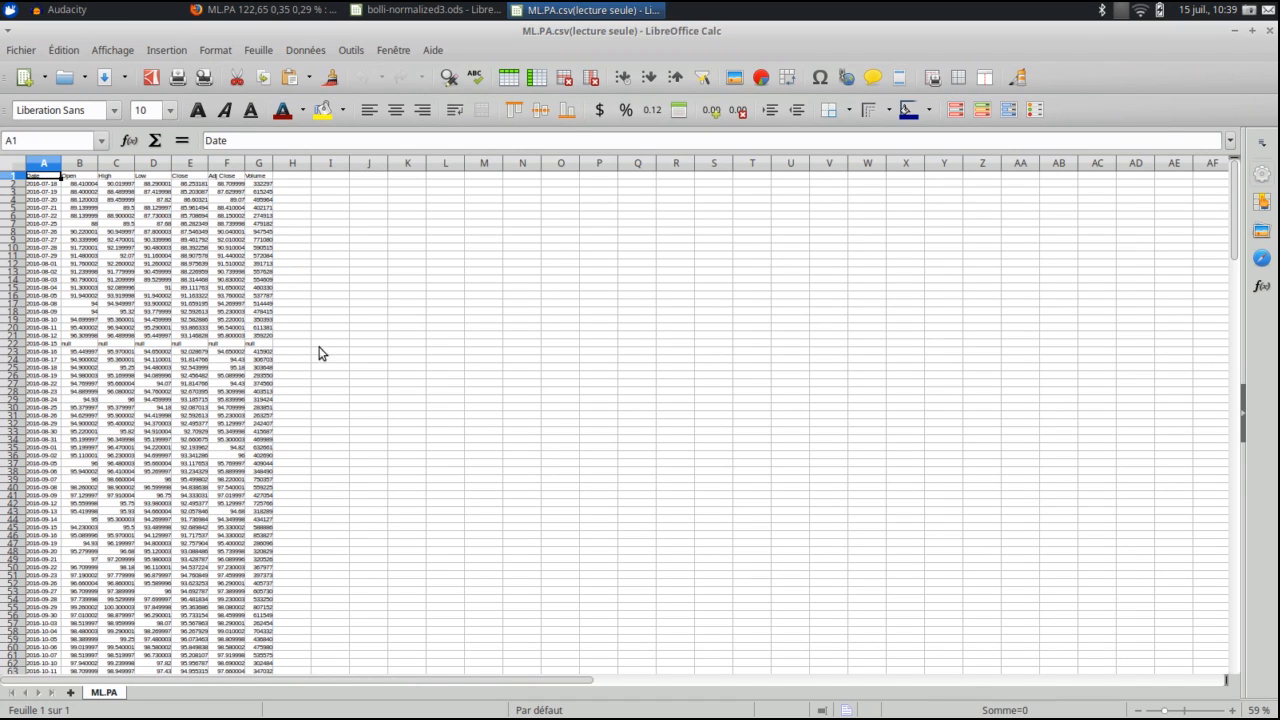
{"action": "left_click", "coordinate": [71, 344]}
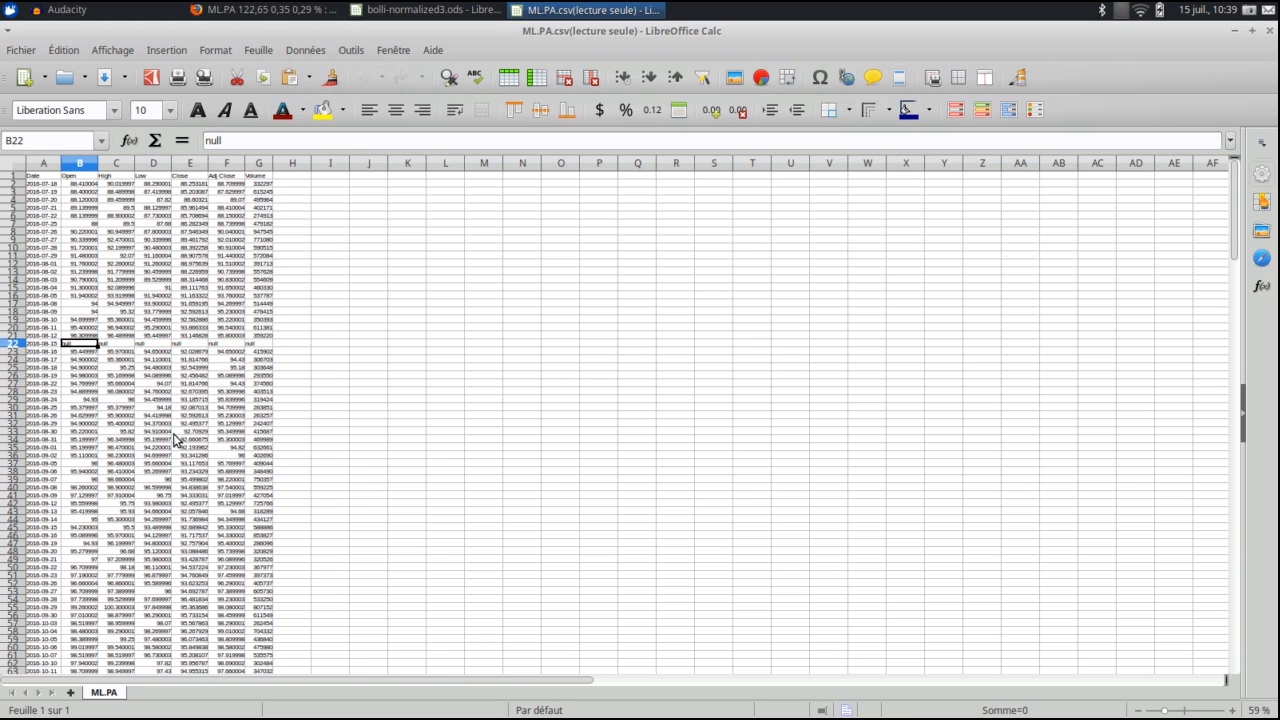
{"action": "left_click", "coordinate": [260, 52]}
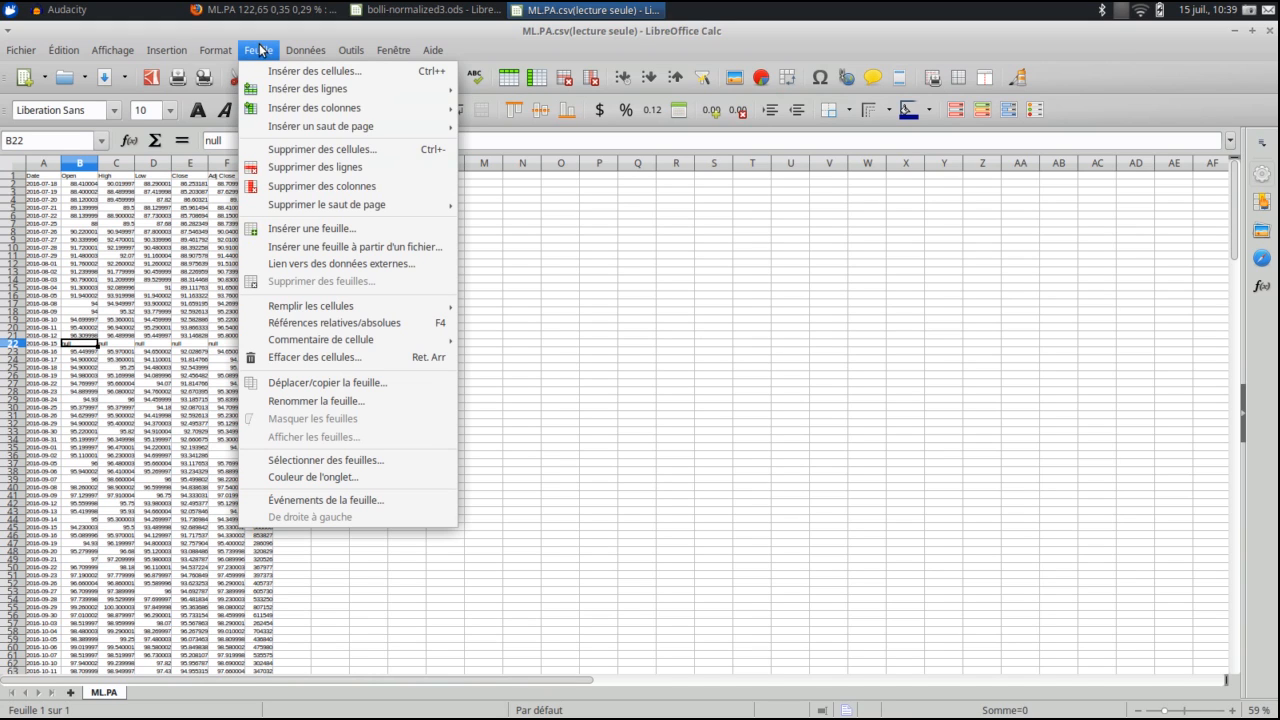
{"action": "left_click", "coordinate": [306, 170]}
Examine the remaining ML.PA price rows down to the last date for further null values.
{"action": "scroll", "coordinate": [441, 484], "scroll_direction": "down", "scroll_amount": 7}
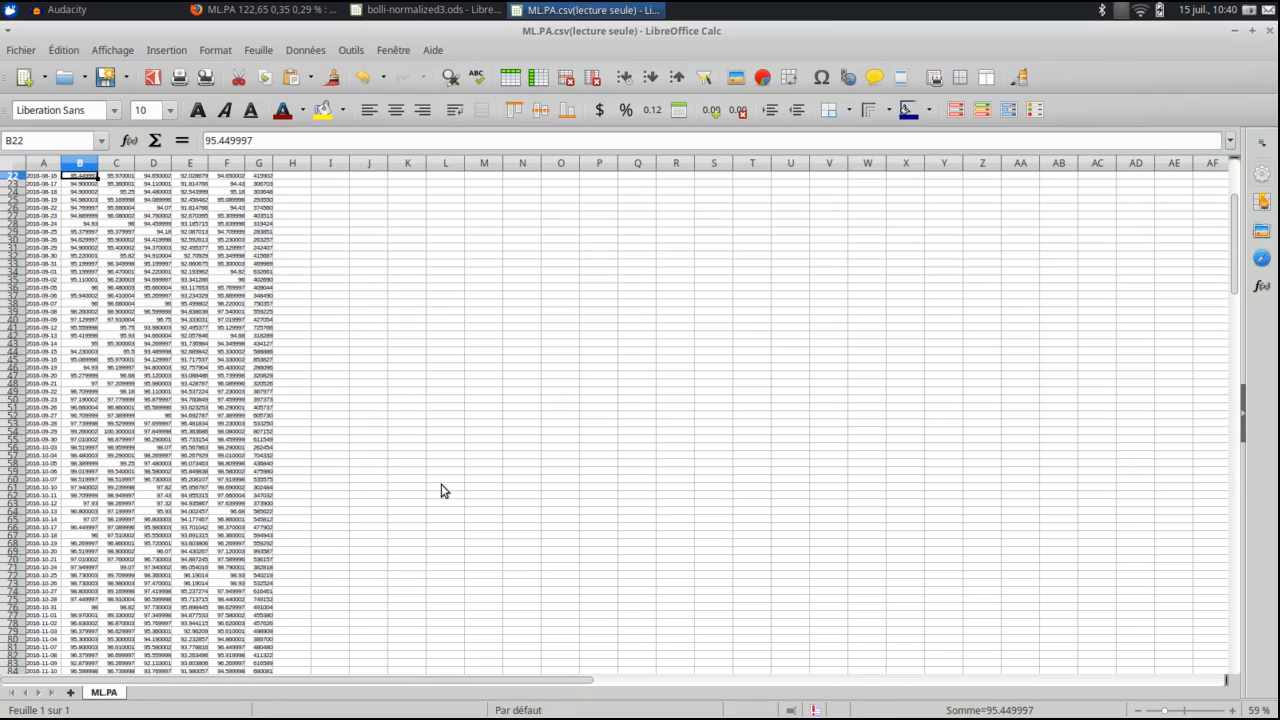
{"action": "scroll", "coordinate": [441, 484], "scroll_direction": "down", "scroll_amount": 20}
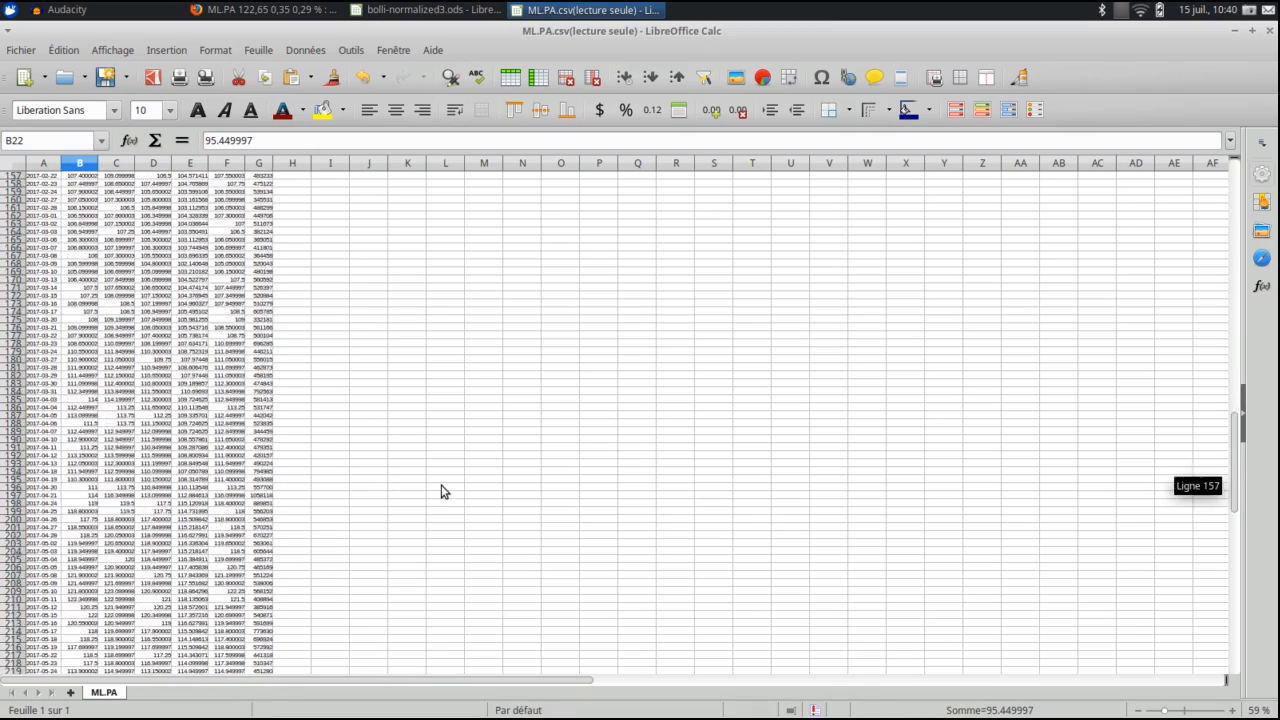
{"action": "scroll", "coordinate": [441, 490], "scroll_direction": "down", "scroll_amount": 20}
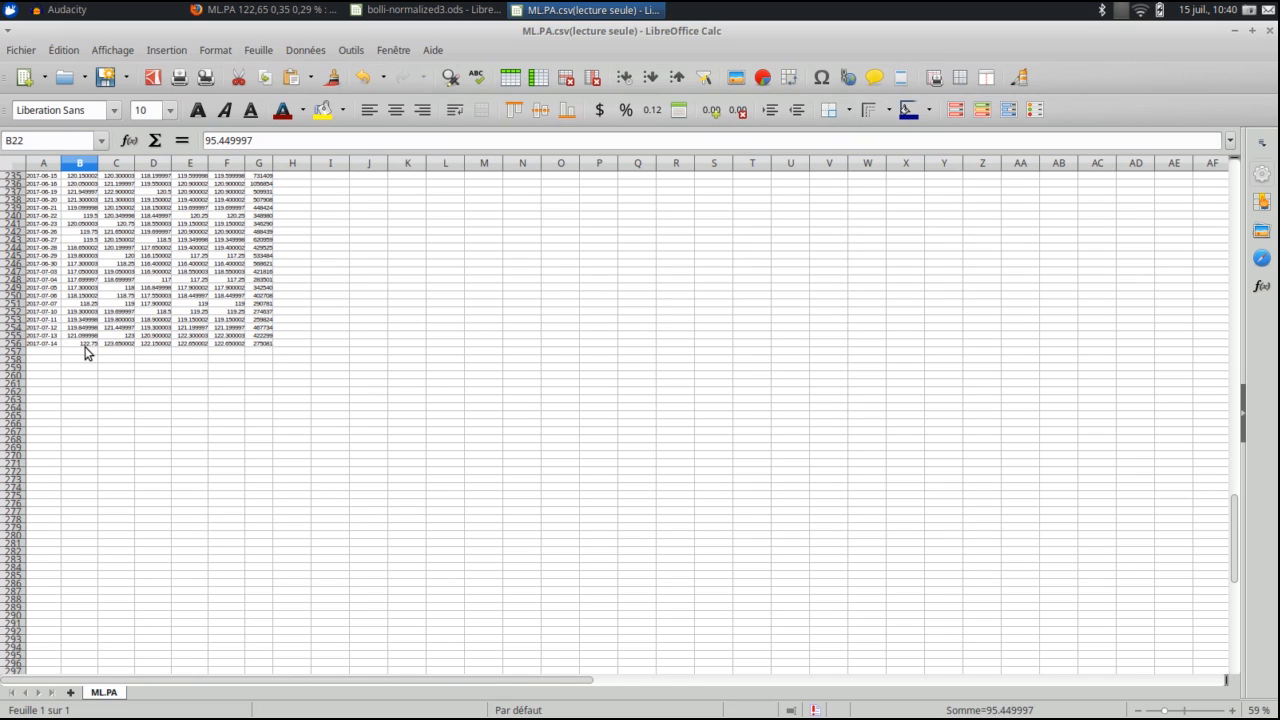
{"action": "scroll", "coordinate": [59, 412], "scroll_direction": "up", "scroll_amount": 2}
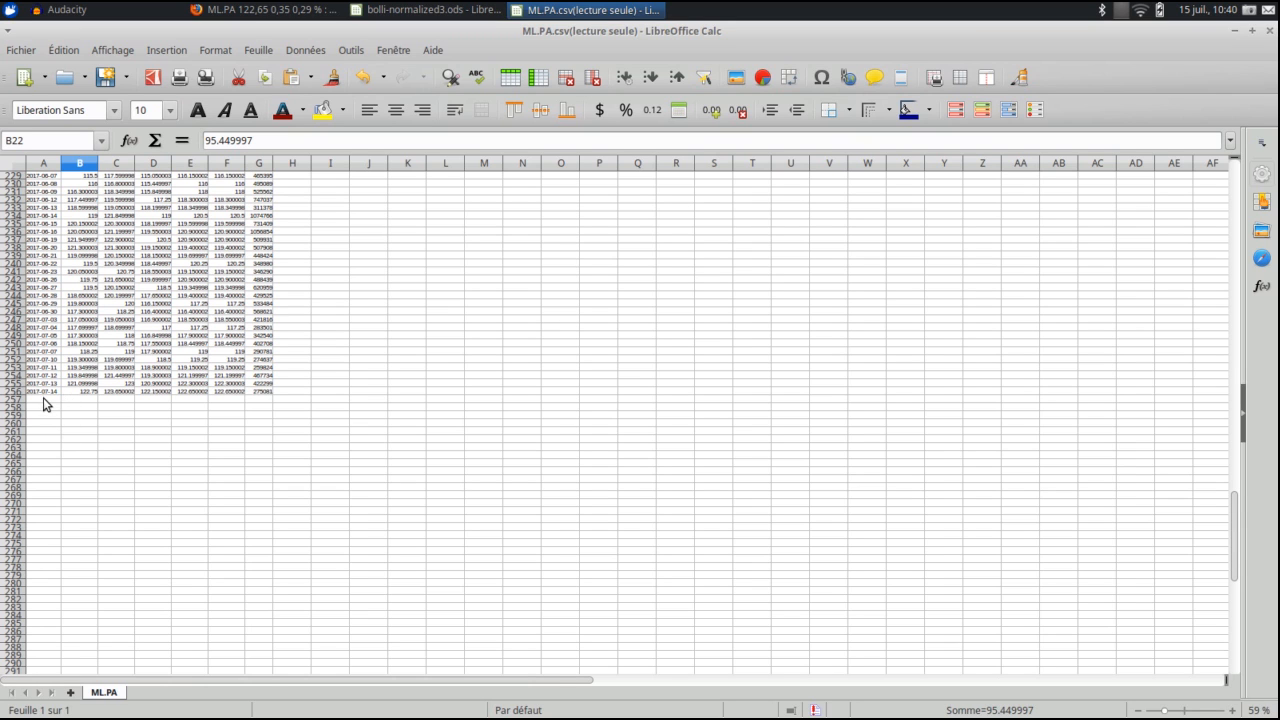
{"action": "scroll", "coordinate": [349, 482], "scroll_direction": "up", "scroll_amount": 8}
{"action": "scroll", "coordinate": [349, 476], "scroll_direction": "up", "scroll_amount": 20}
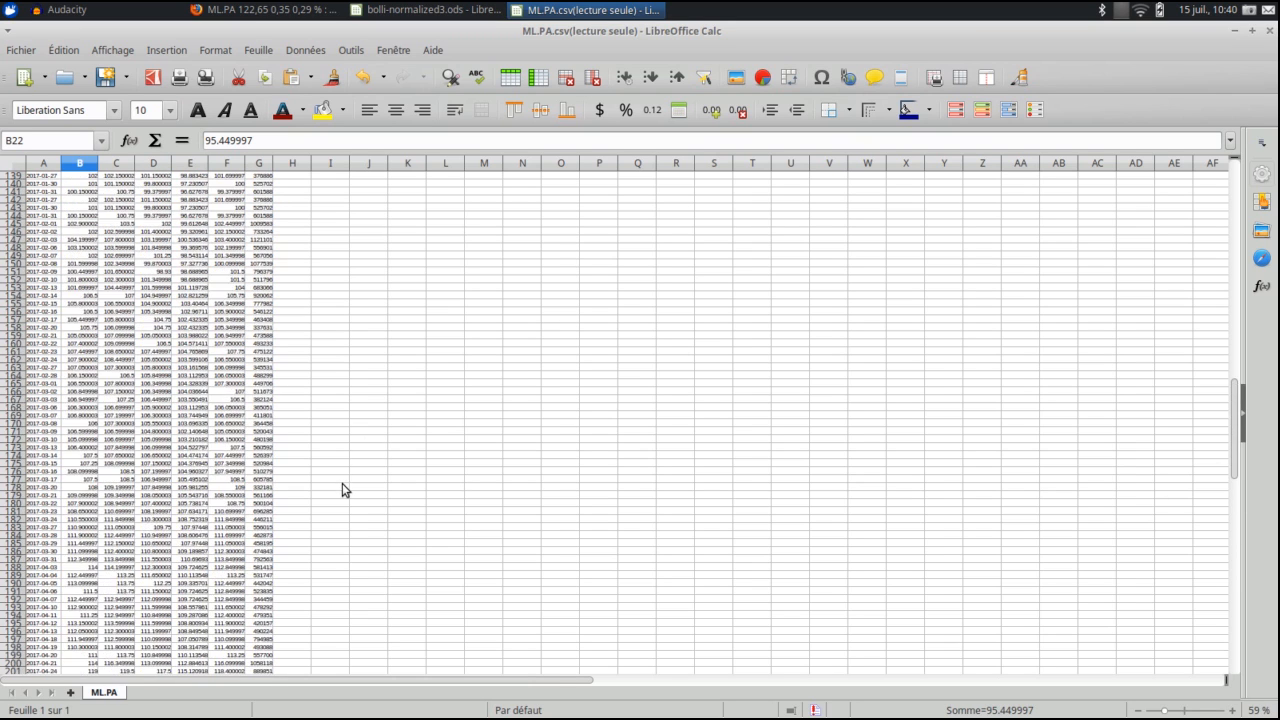
{"action": "scroll", "coordinate": [341, 491], "scroll_direction": "up", "scroll_amount": 20}
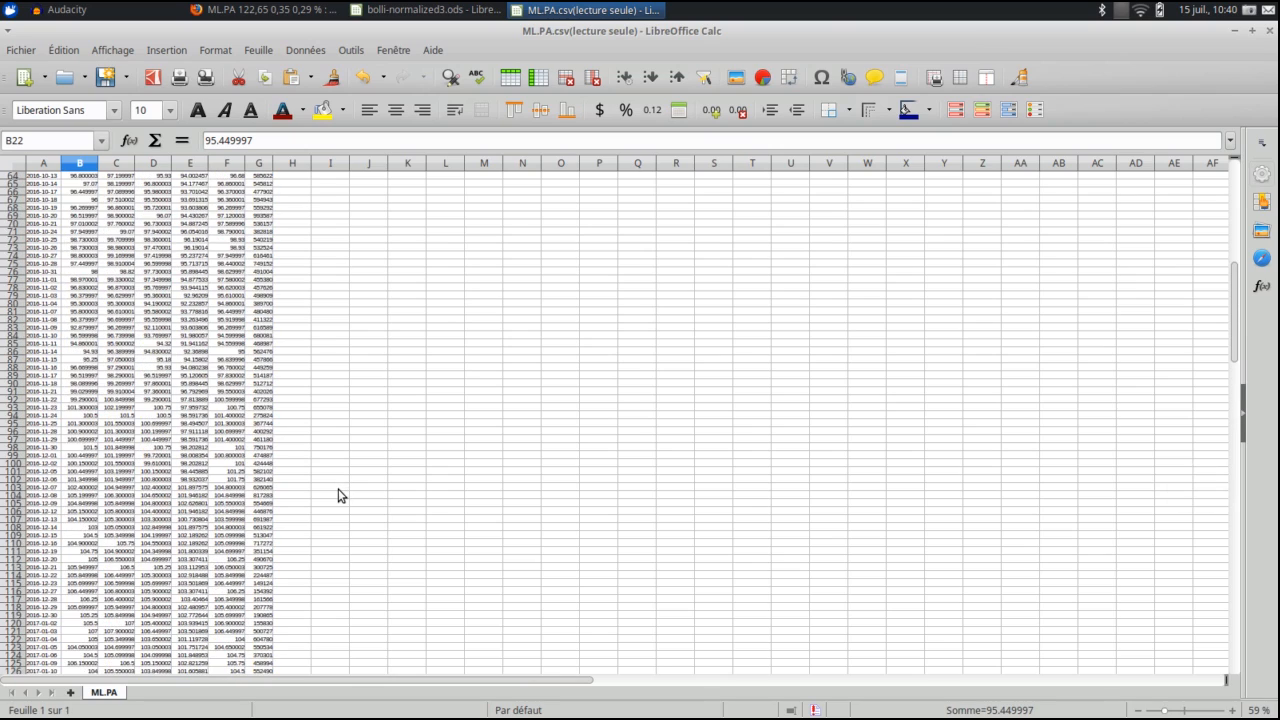
{"action": "scroll", "coordinate": [337, 498], "scroll_direction": "up", "scroll_amount": 4}
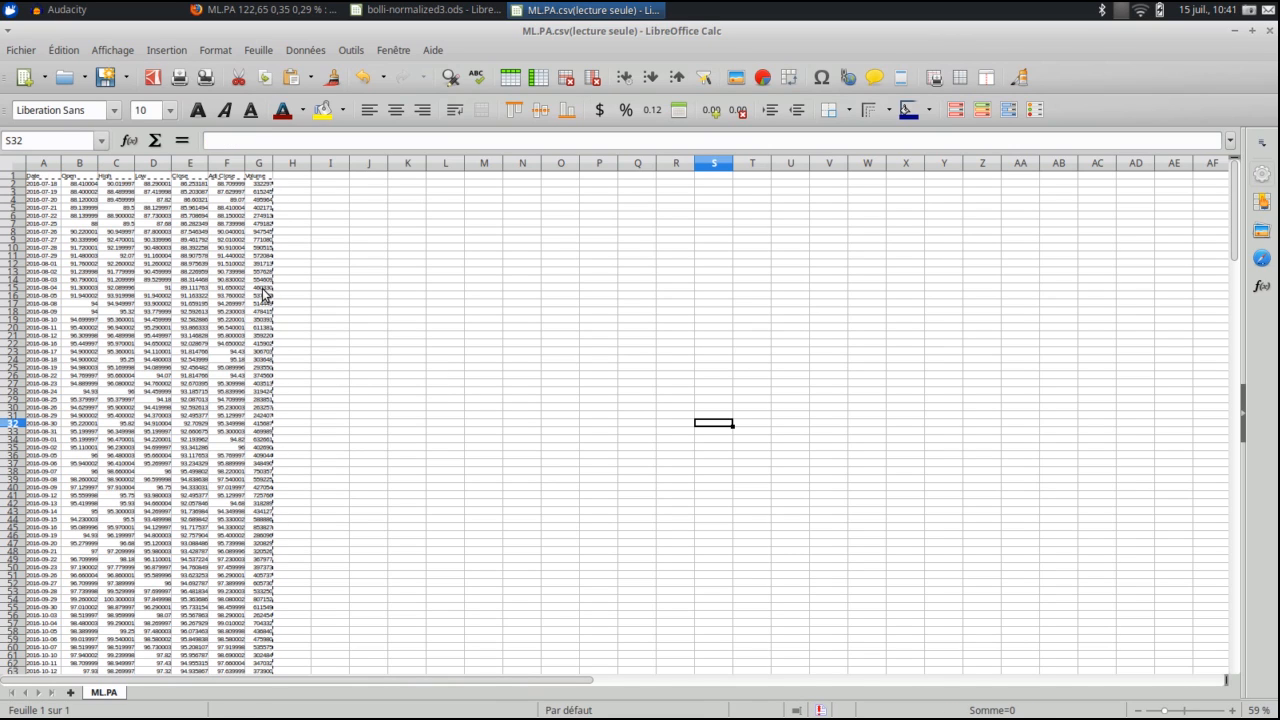
Copy the price data without its headers, from A2 to G318 so that blank rows below are included.
{"action": "key", "text": "Escape"}
{"action": "double_click", "coordinate": [36, 186]}
{"action": "key", "text": "Escape"}
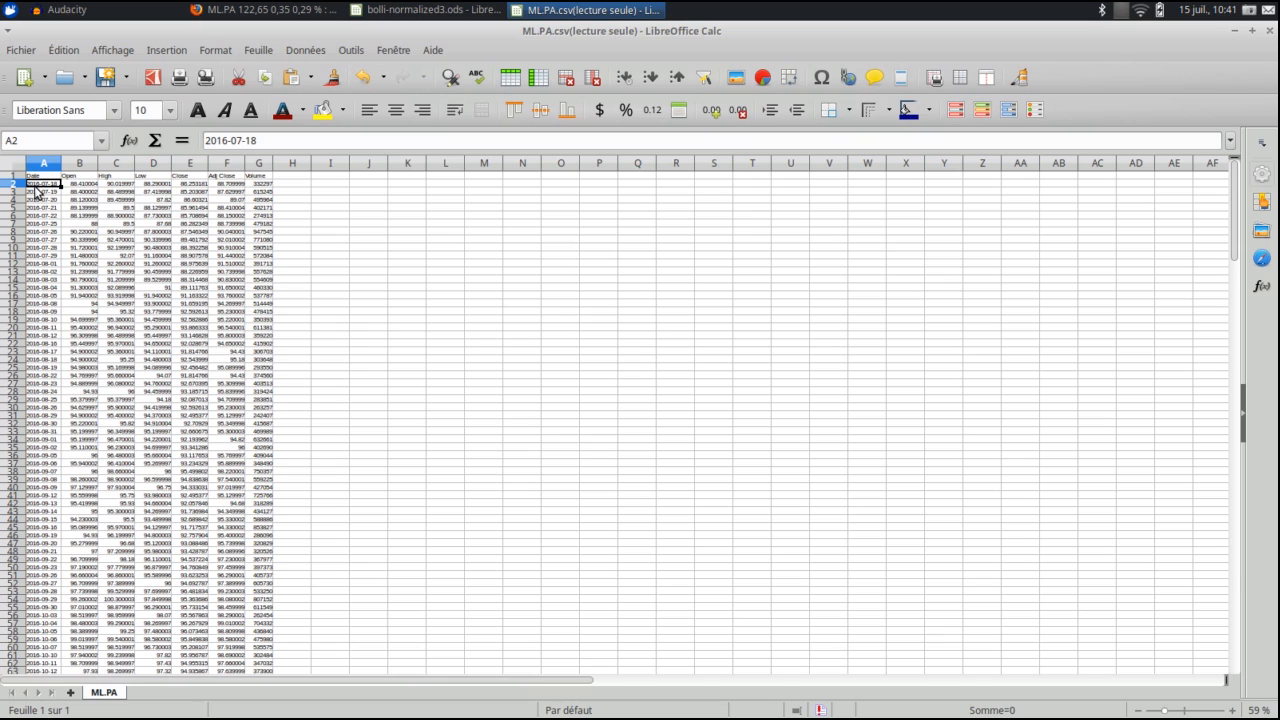
{"action": "key", "text": "ctrl+shift+End"}
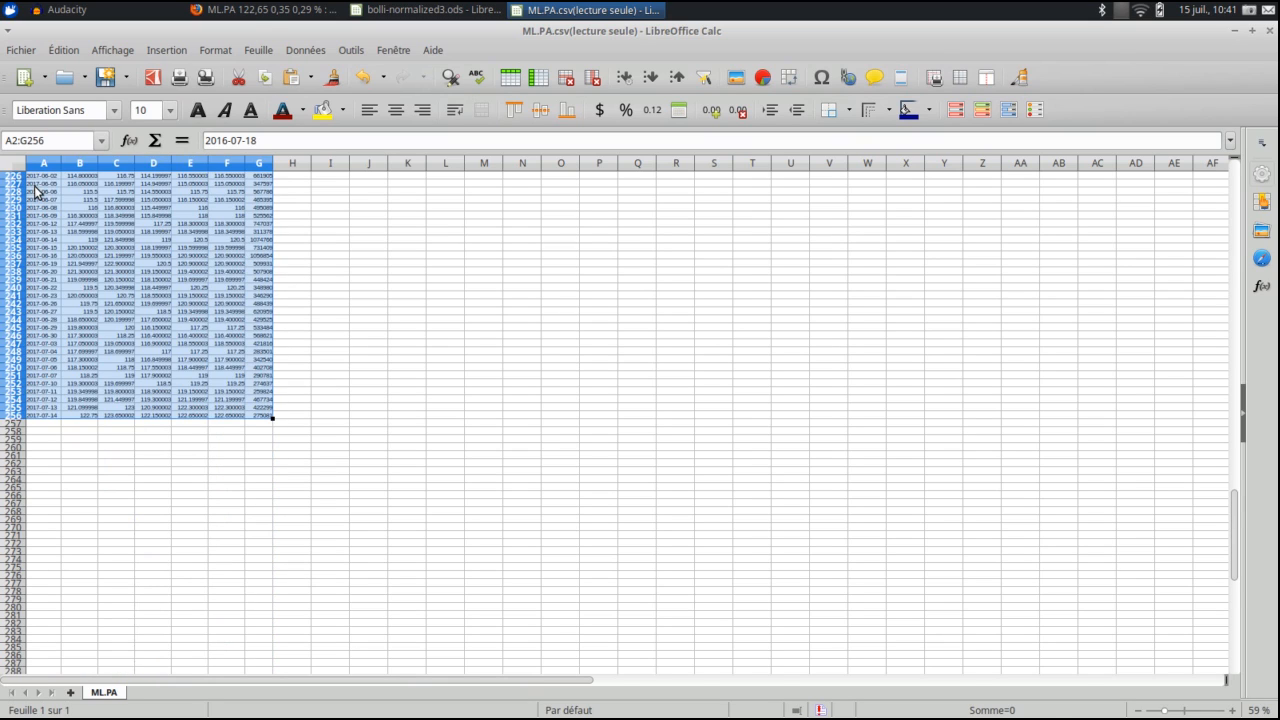
{"action": "key", "text": "shift+Page_Down"}
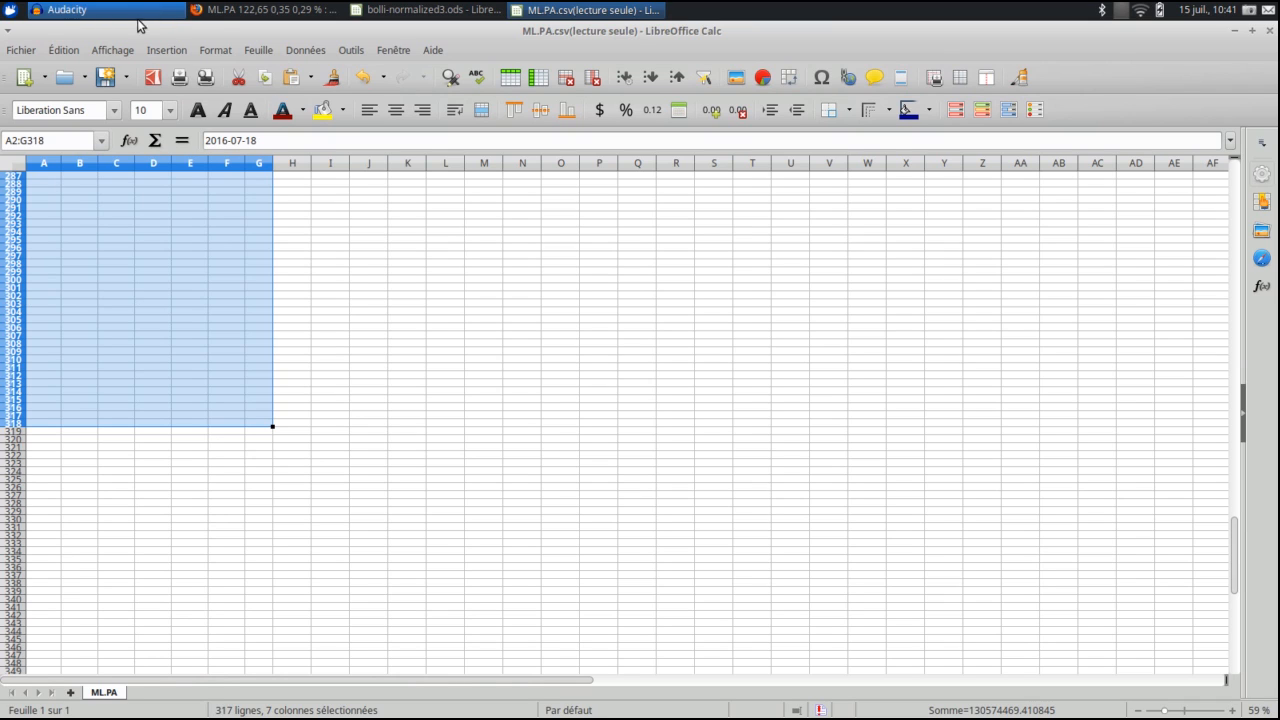
{"action": "left_click", "coordinate": [61, 51]}
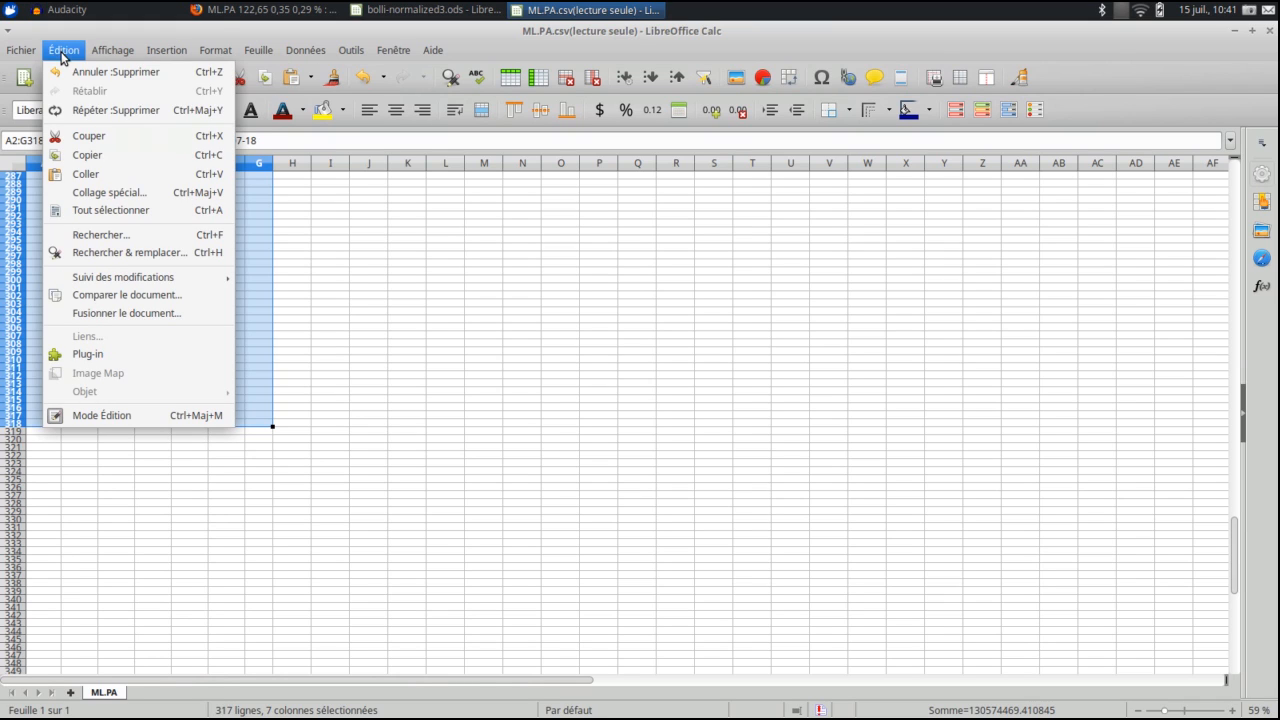
{"action": "left_click", "coordinate": [88, 157]}
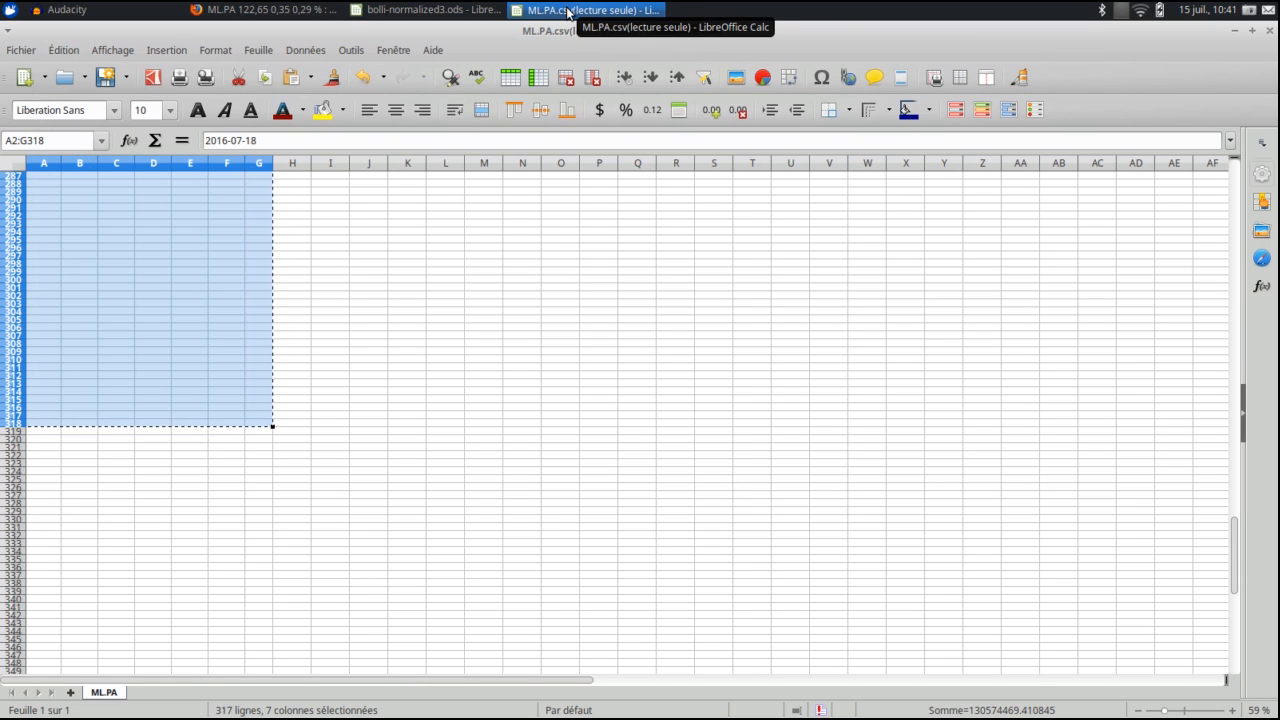
Switch to bolli-normalized3.ods, select cell C8 on the Download sheet and check the paste instructions on the Help sheet.
{"action": "left_click", "coordinate": [410, 12]}
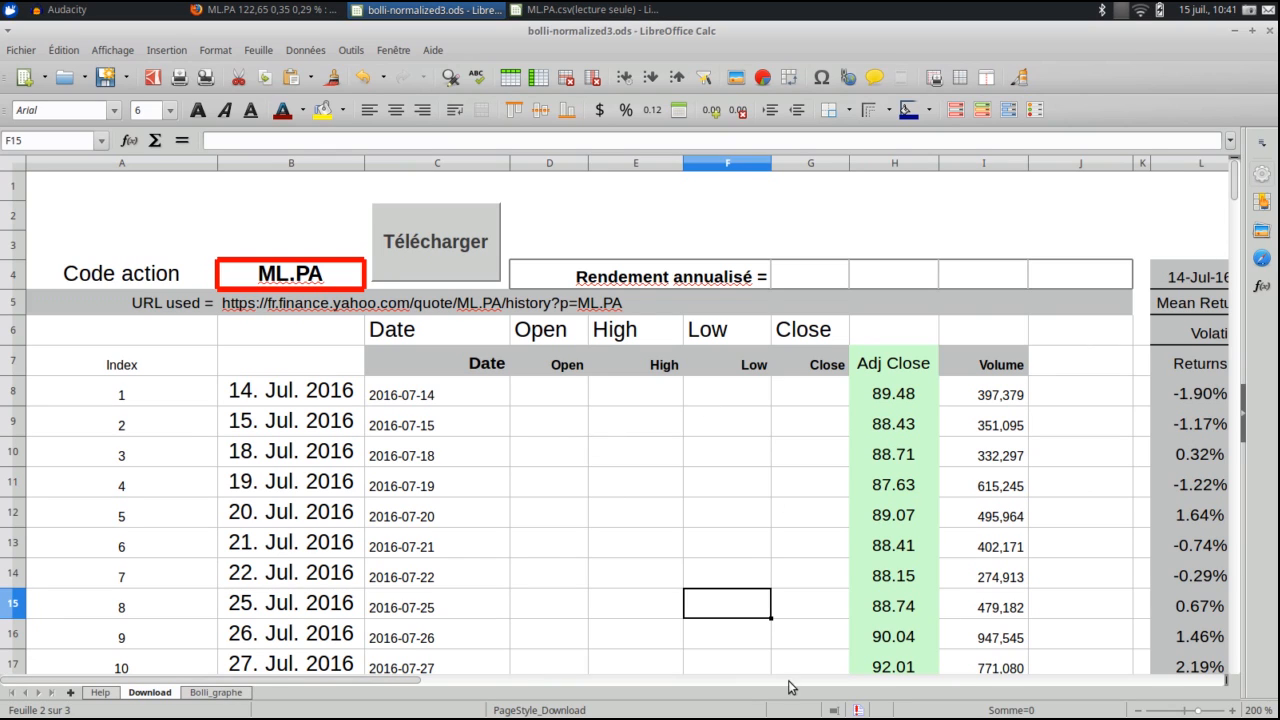
{"action": "left_click", "coordinate": [459, 397]}
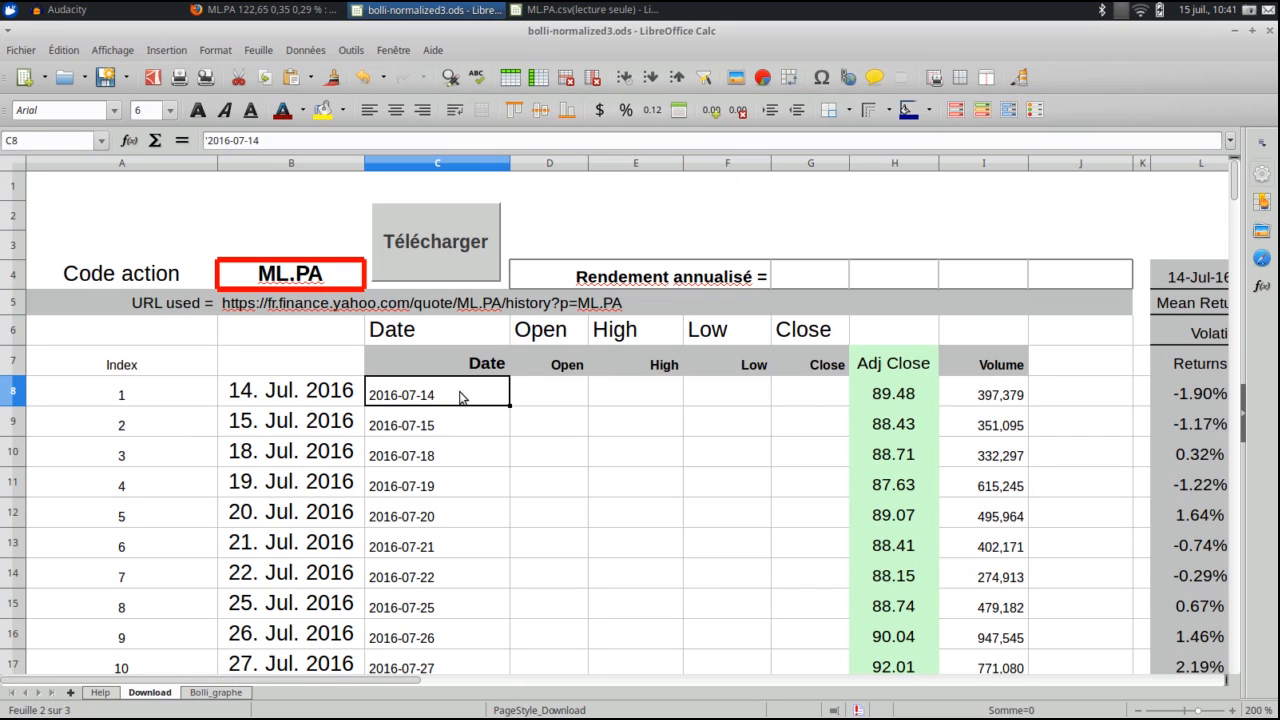
{"action": "double_click", "coordinate": [459, 397]}
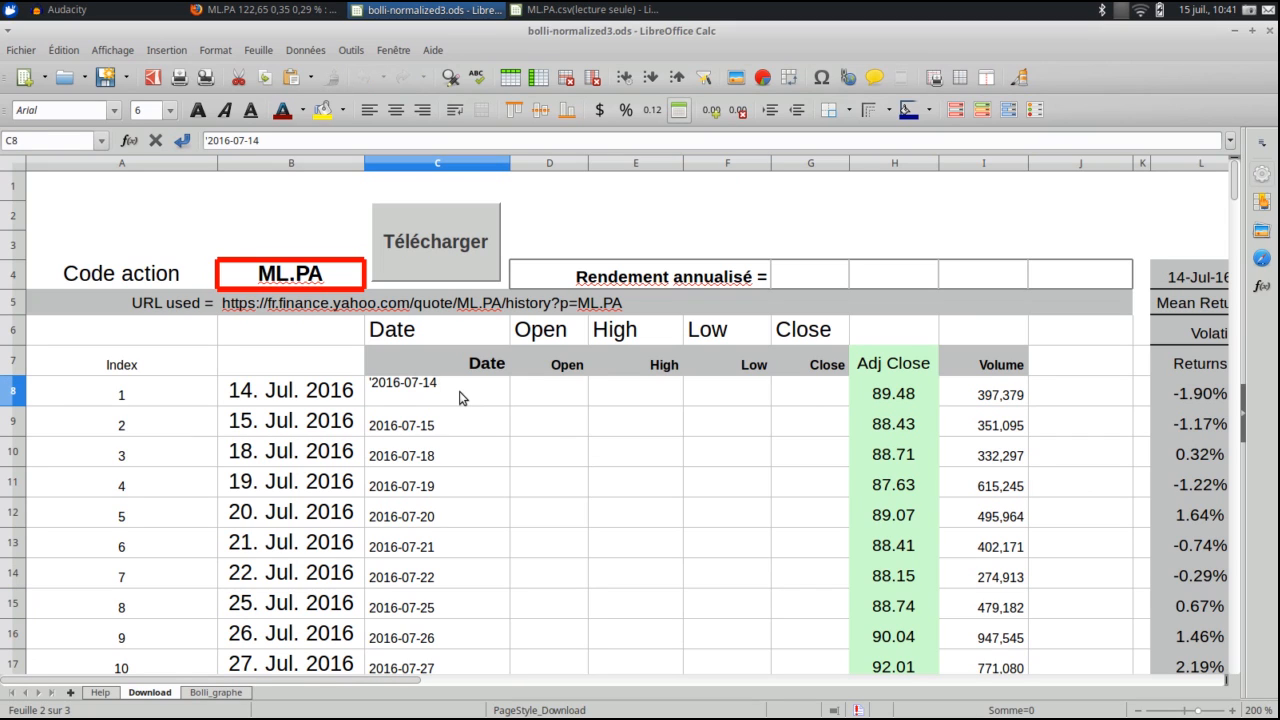
{"action": "key", "text": "Return"}
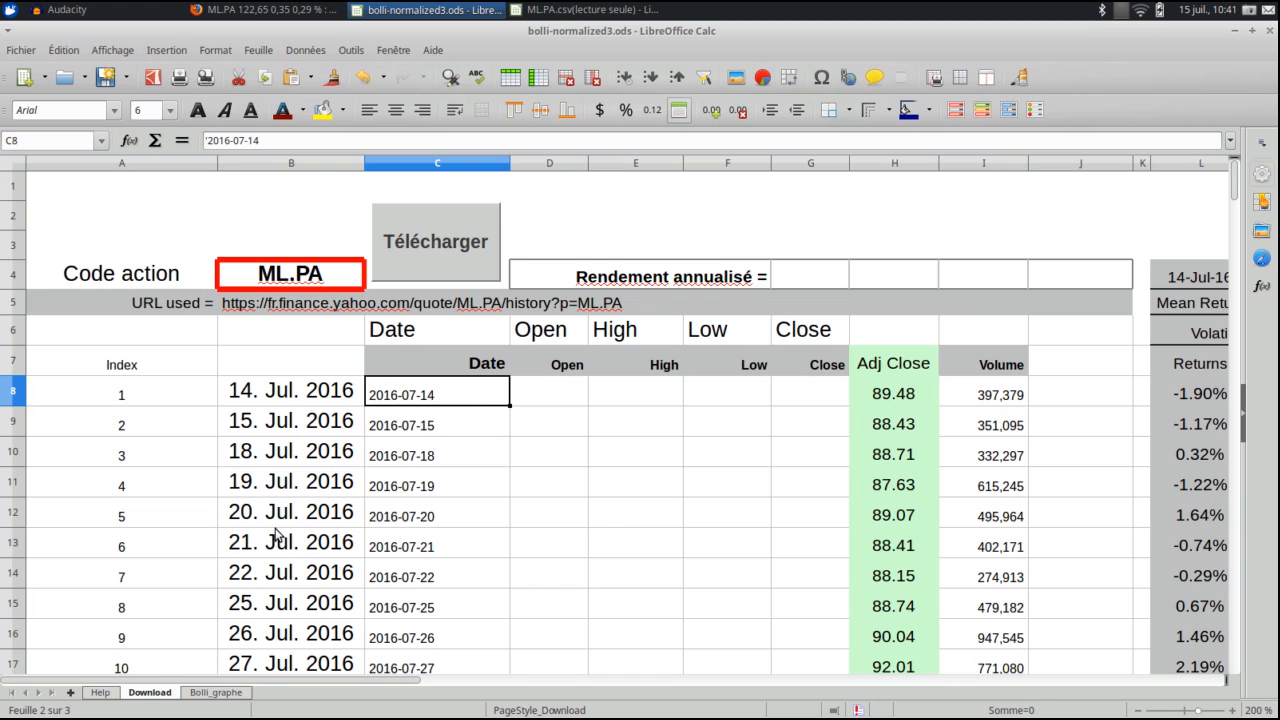
{"action": "left_click", "coordinate": [101, 693]}
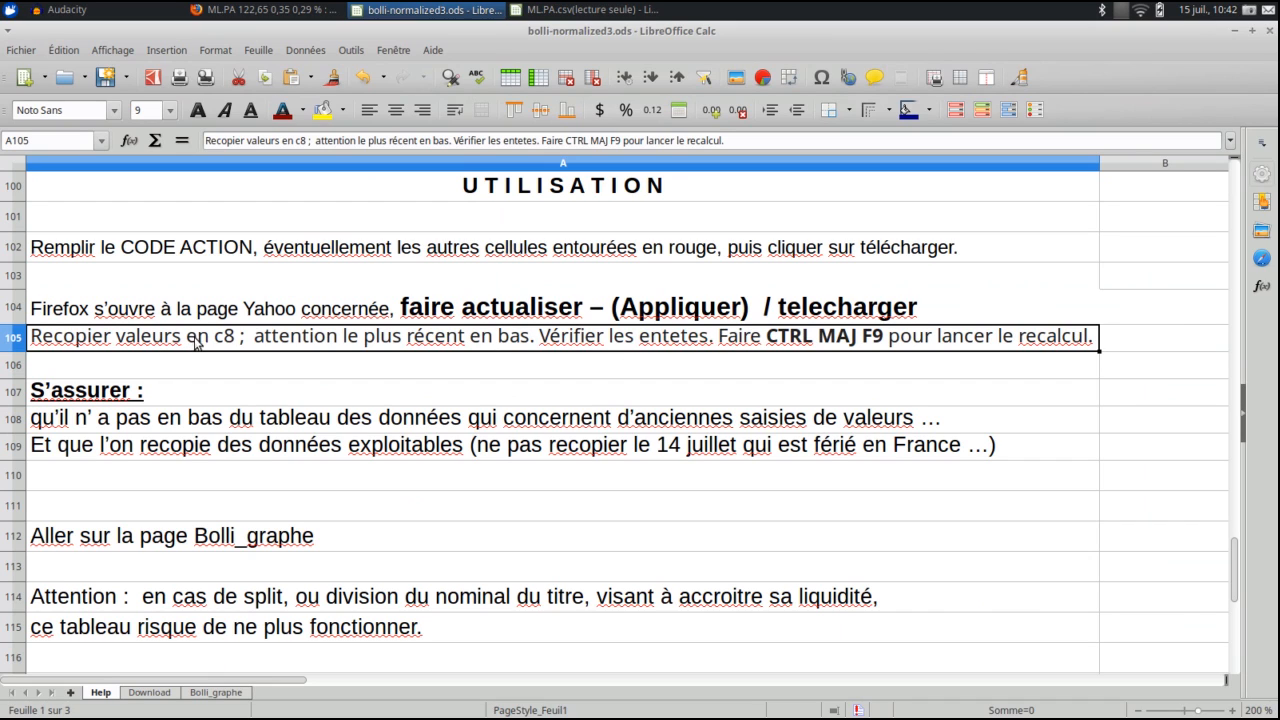
{"action": "left_click", "coordinate": [150, 692]}
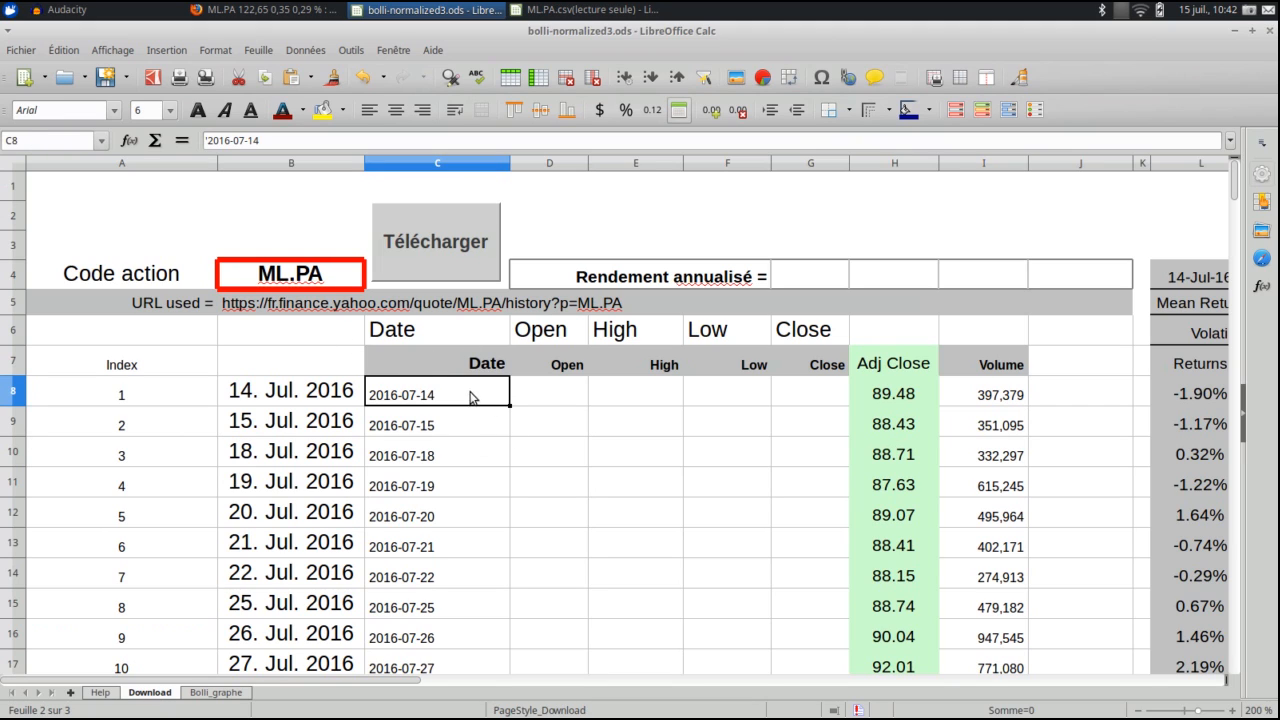
Paste the copied ML.PA prices as values only from cell C8 of the Download sheet, overwriting the existing data.
{"action": "left_click", "coordinate": [52, 50]}
{"action": "left_click", "coordinate": [62, 50]}
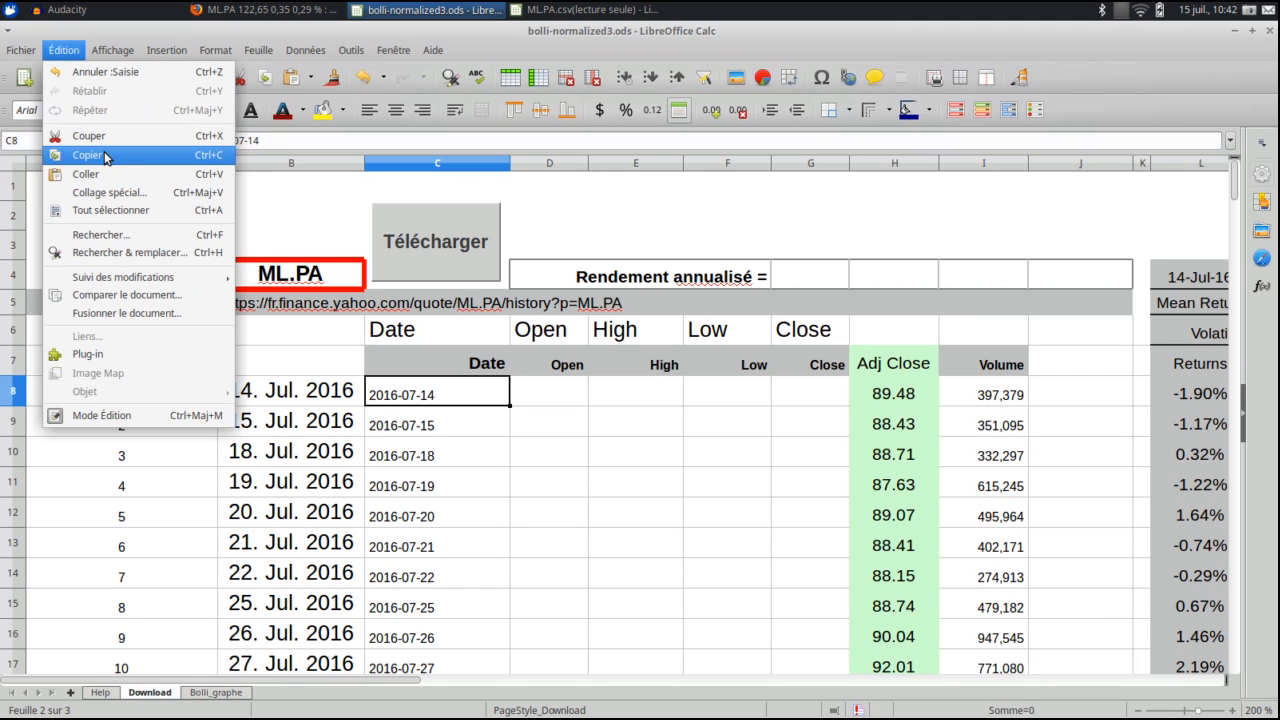
{"action": "left_click", "coordinate": [110, 192]}
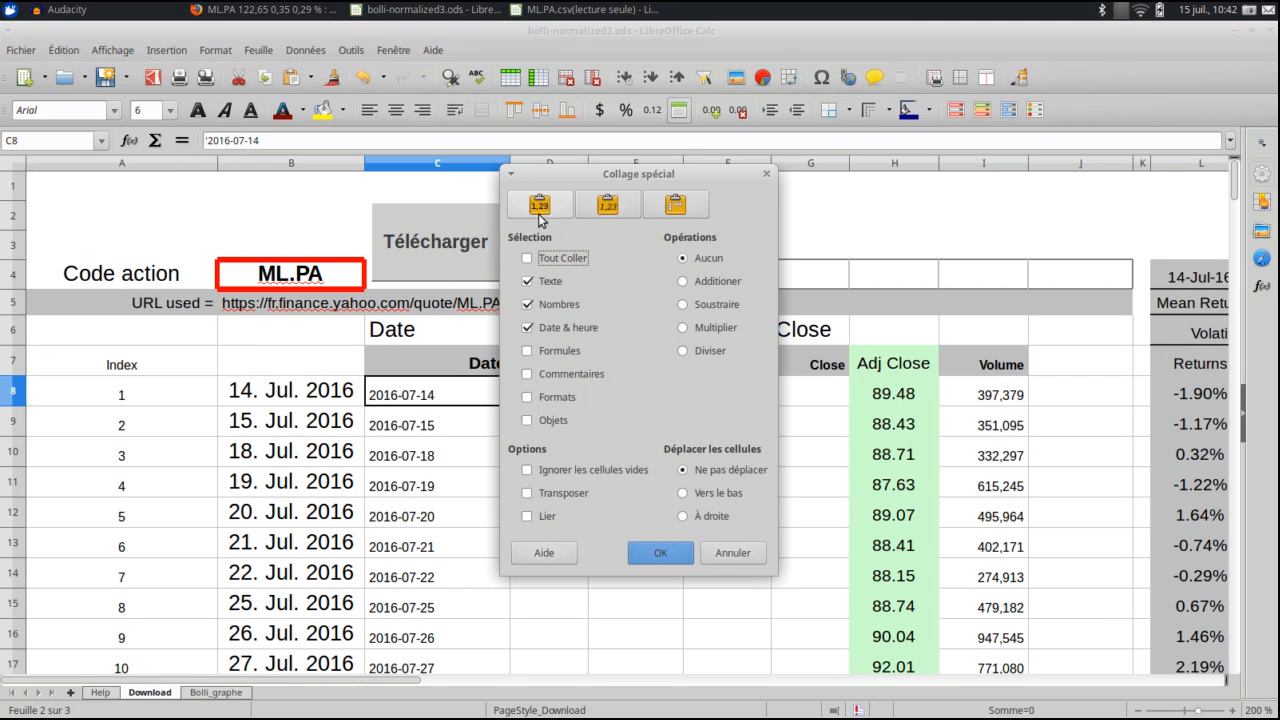
{"action": "left_click", "coordinate": [539, 208]}
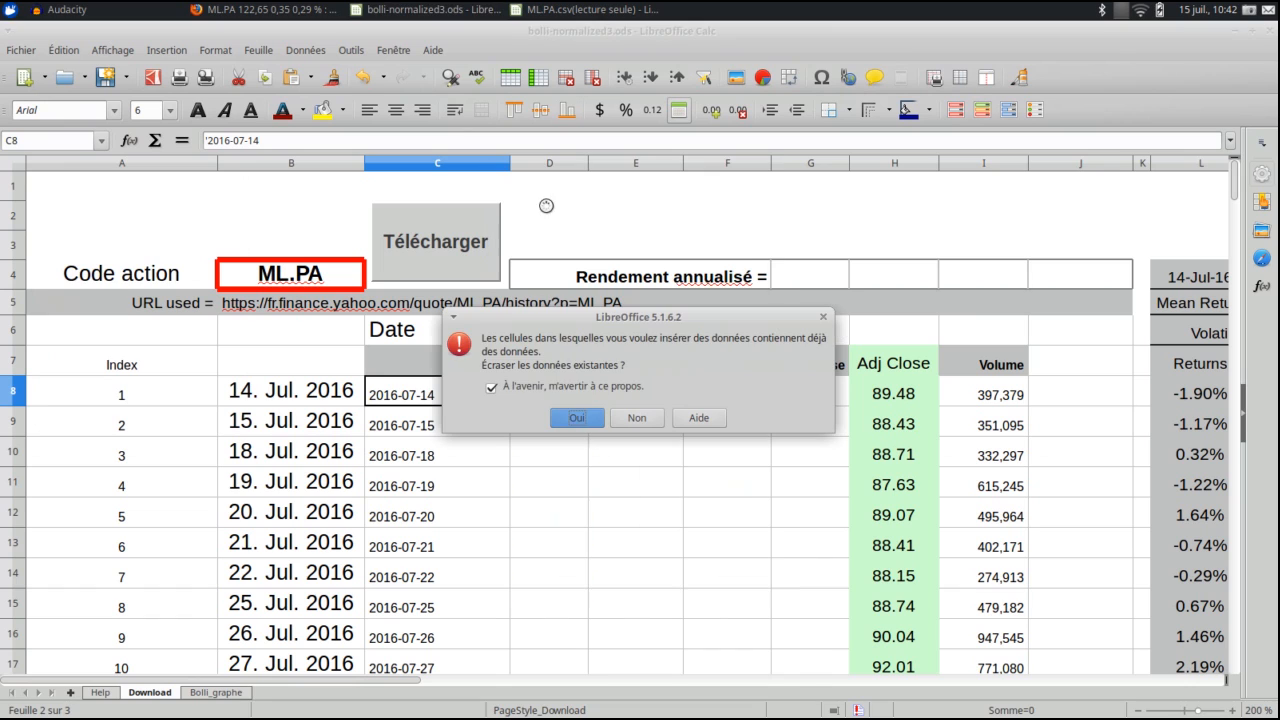
{"action": "left_click", "coordinate": [577, 419]}
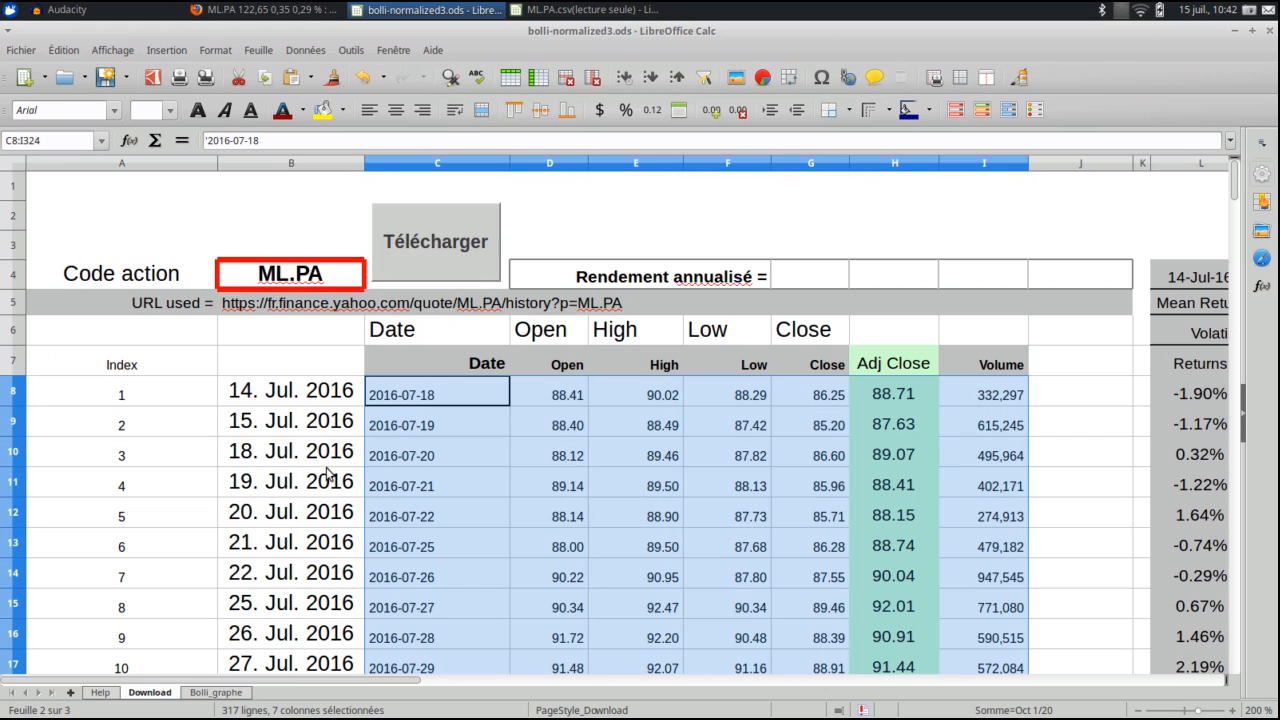
{"action": "left_click", "coordinate": [406, 439]}
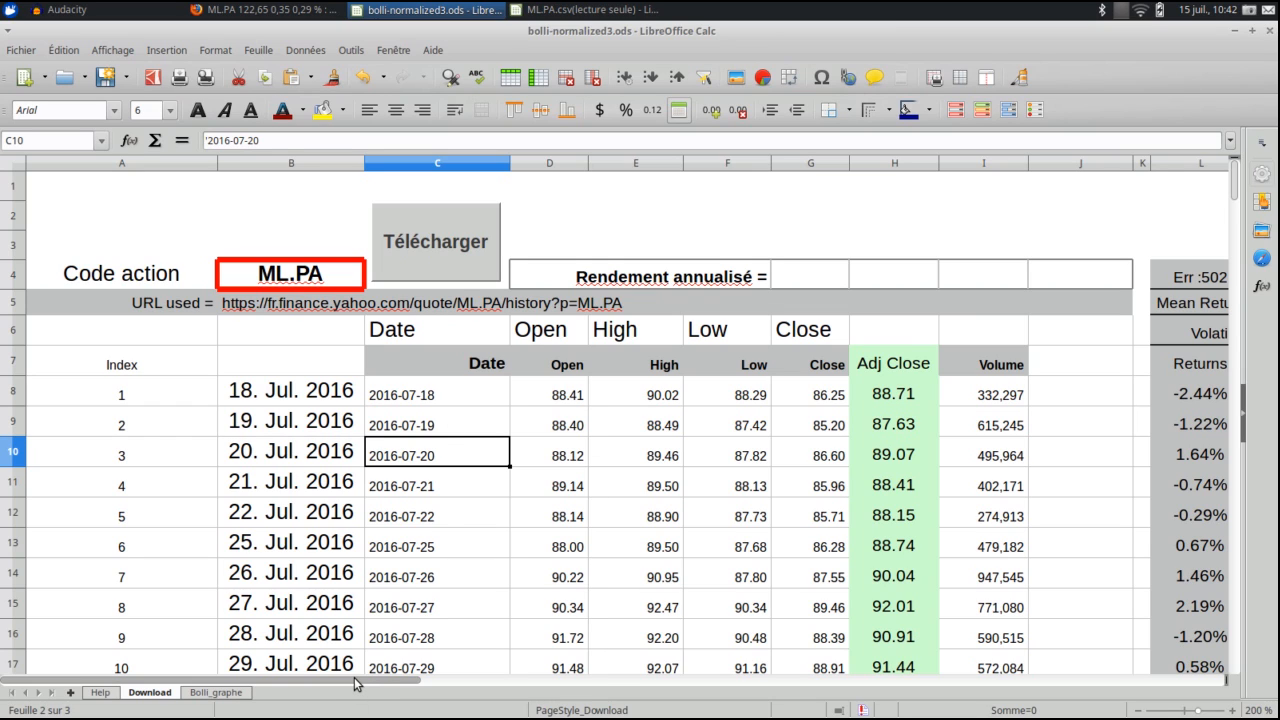
Examine the calculated columns up to Bolli-Hi on the Download sheet and the full ML.PA chart on the Bolli_graphe sheet.
{"action": "left_click_drag", "start_coordinate": [357, 683], "coordinate": [657, 703]}
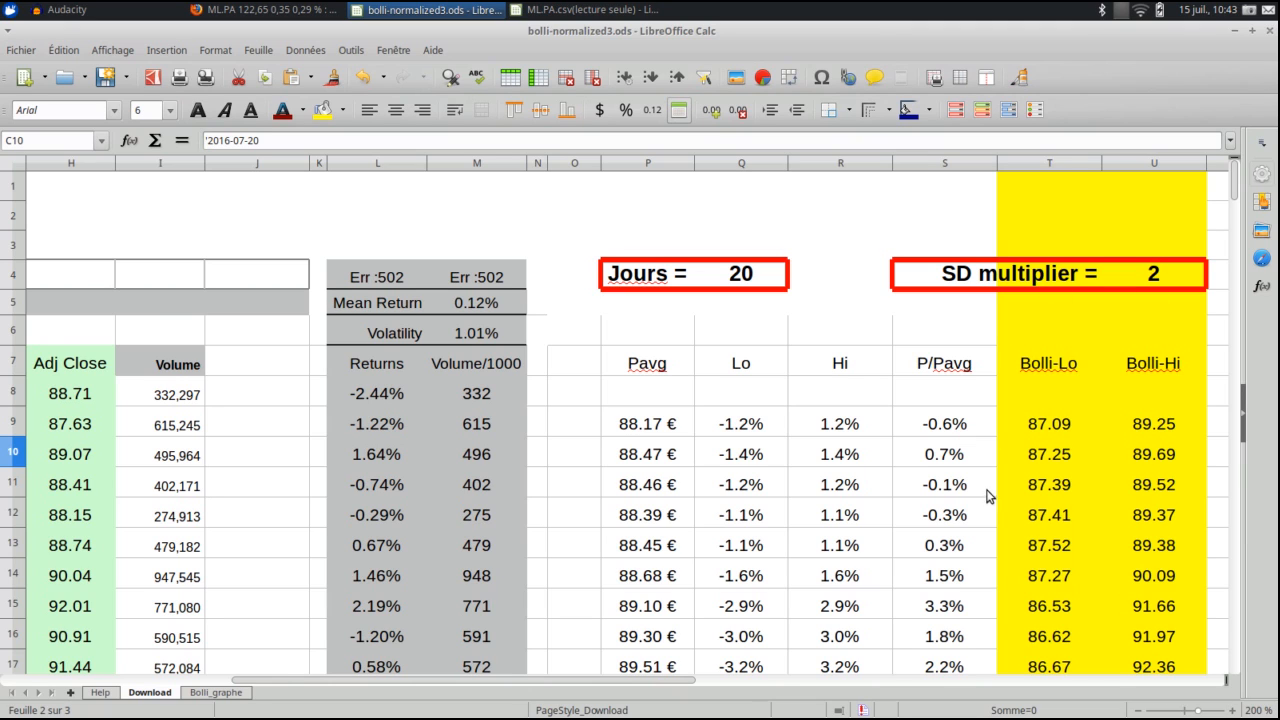
{"action": "left_click", "coordinate": [214, 692]}
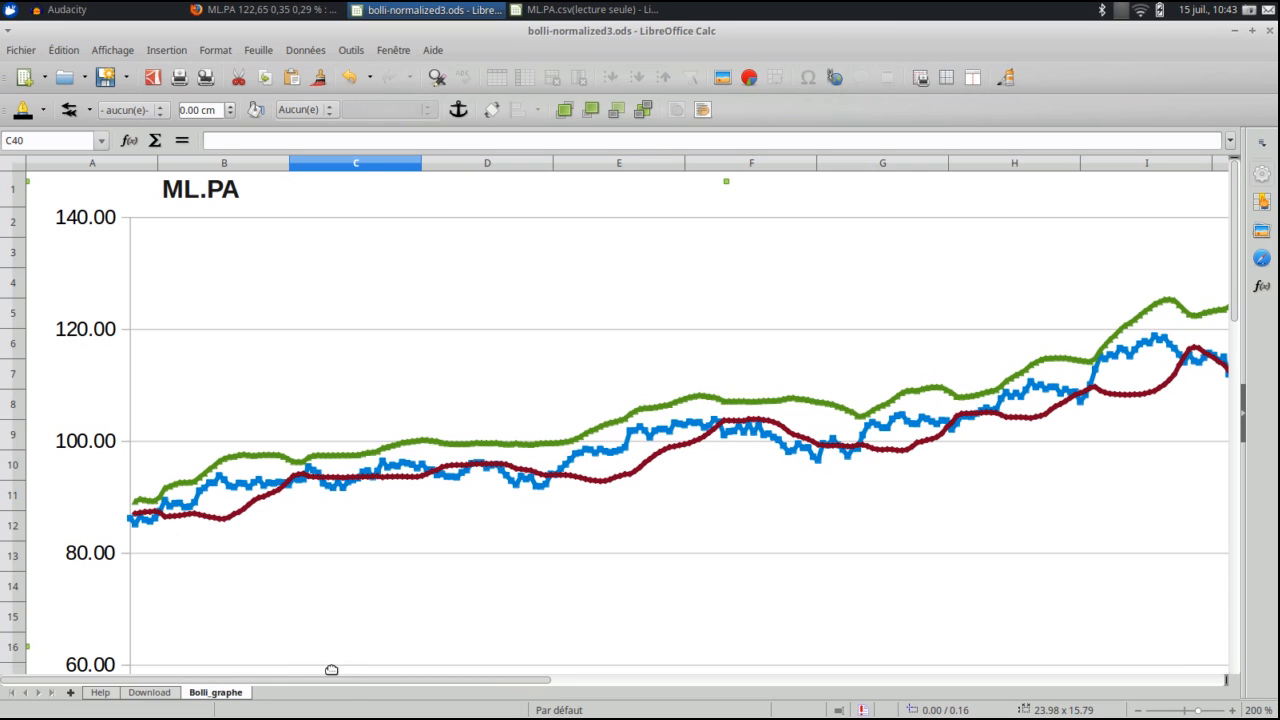
{"action": "left_click_drag", "start_coordinate": [349, 680], "coordinate": [695, 690]}
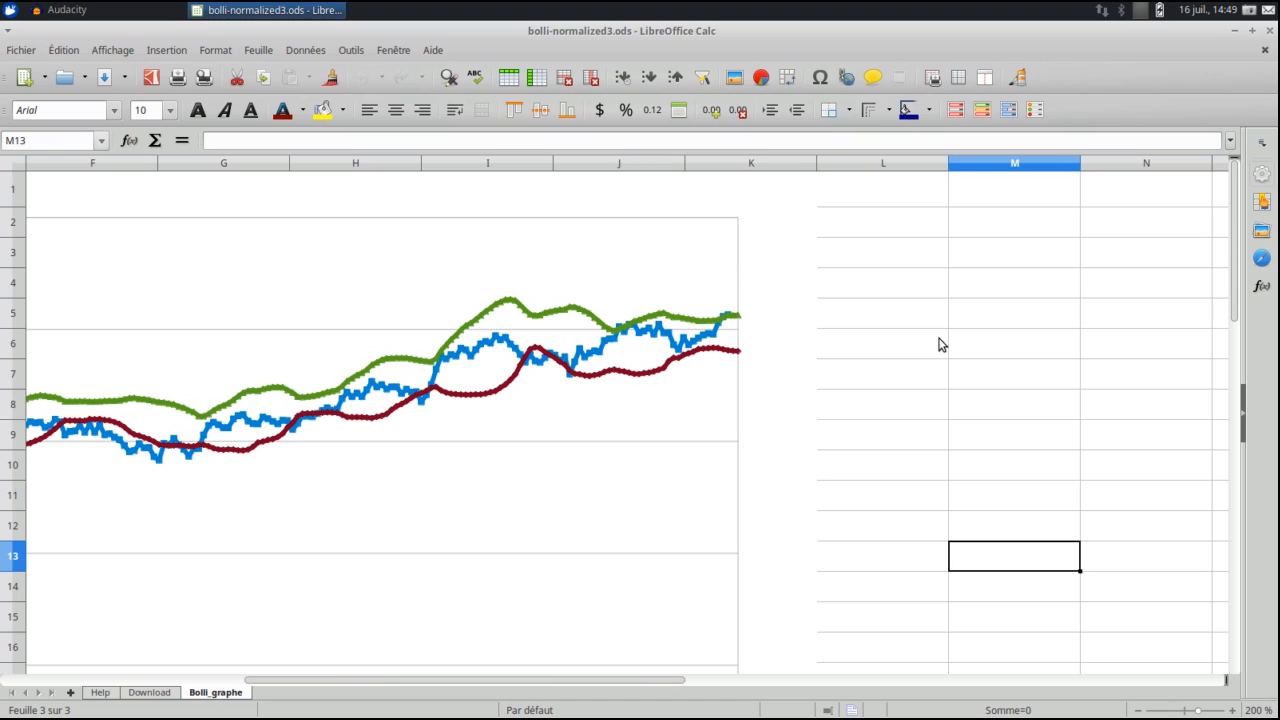
Open the GetData macro from Module1 of the VBAProject in bolli-normalized3.ods in the Basic editor and read its code through to End Sub.
{"action": "left_click", "coordinate": [351, 51]}
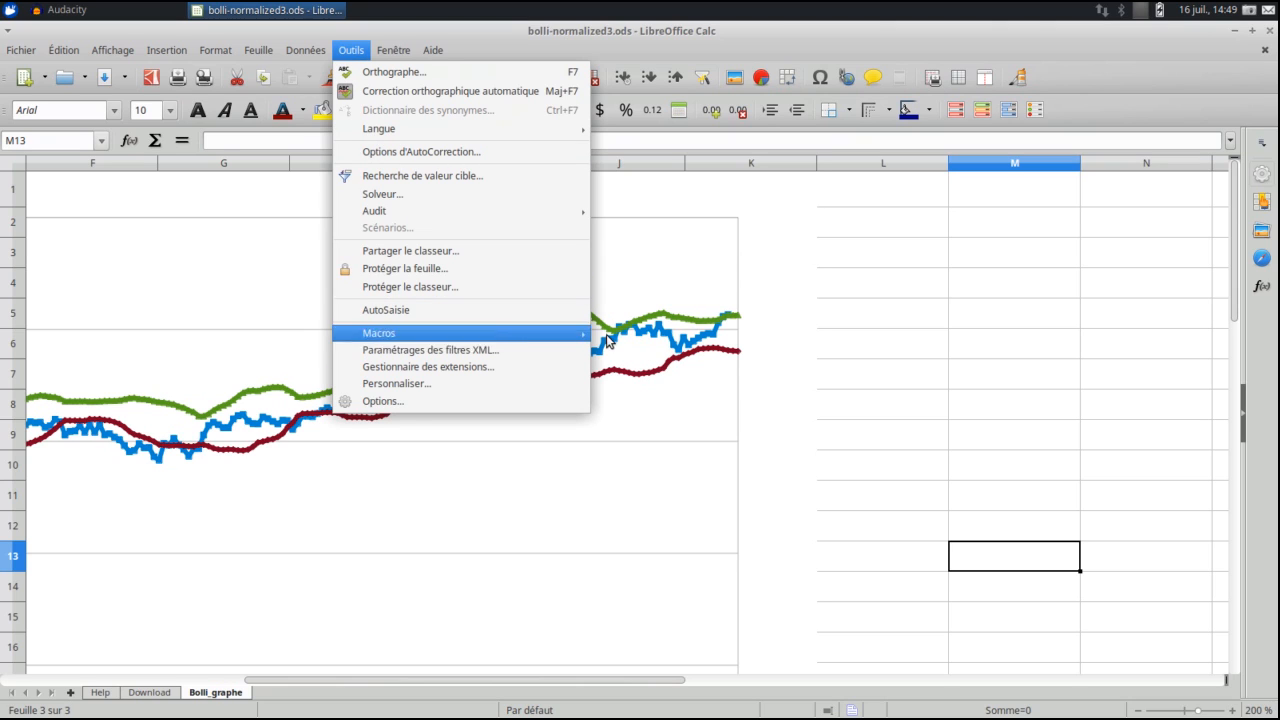
{"action": "mouse_move", "coordinate": [586, 334]}
{"action": "mouse_move", "coordinate": [619, 350]}
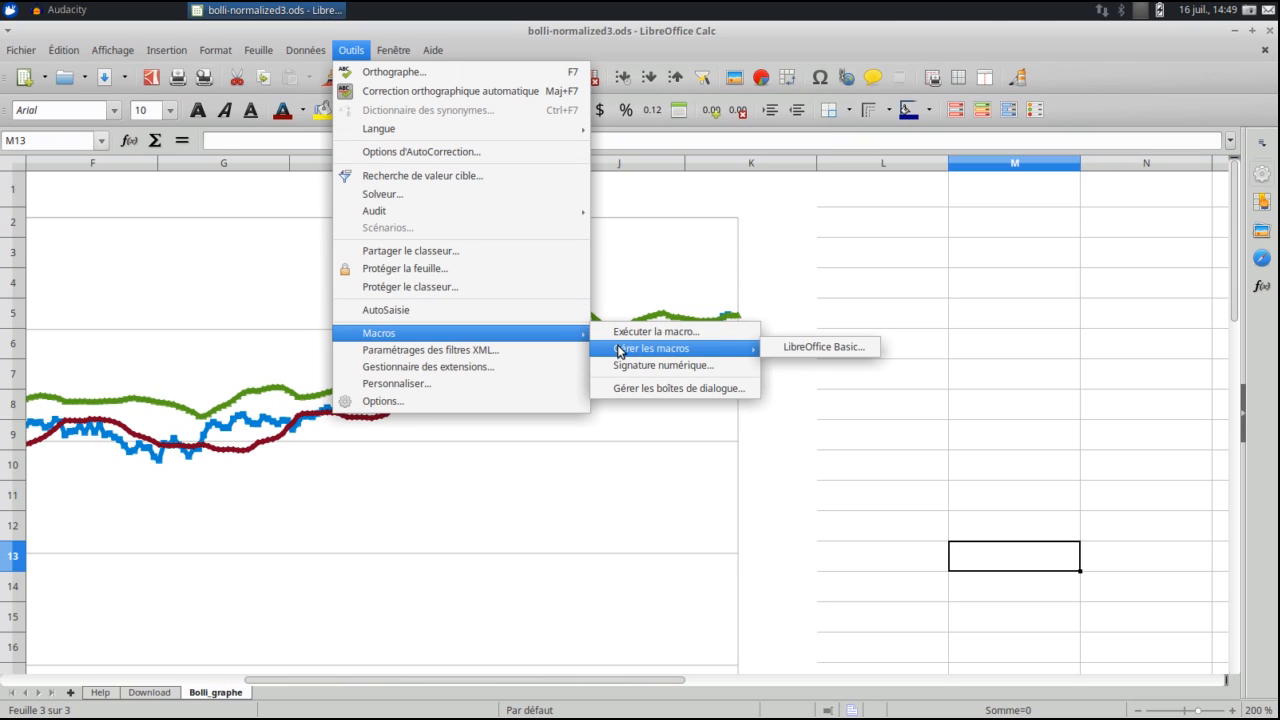
{"action": "left_click", "coordinate": [786, 348]}
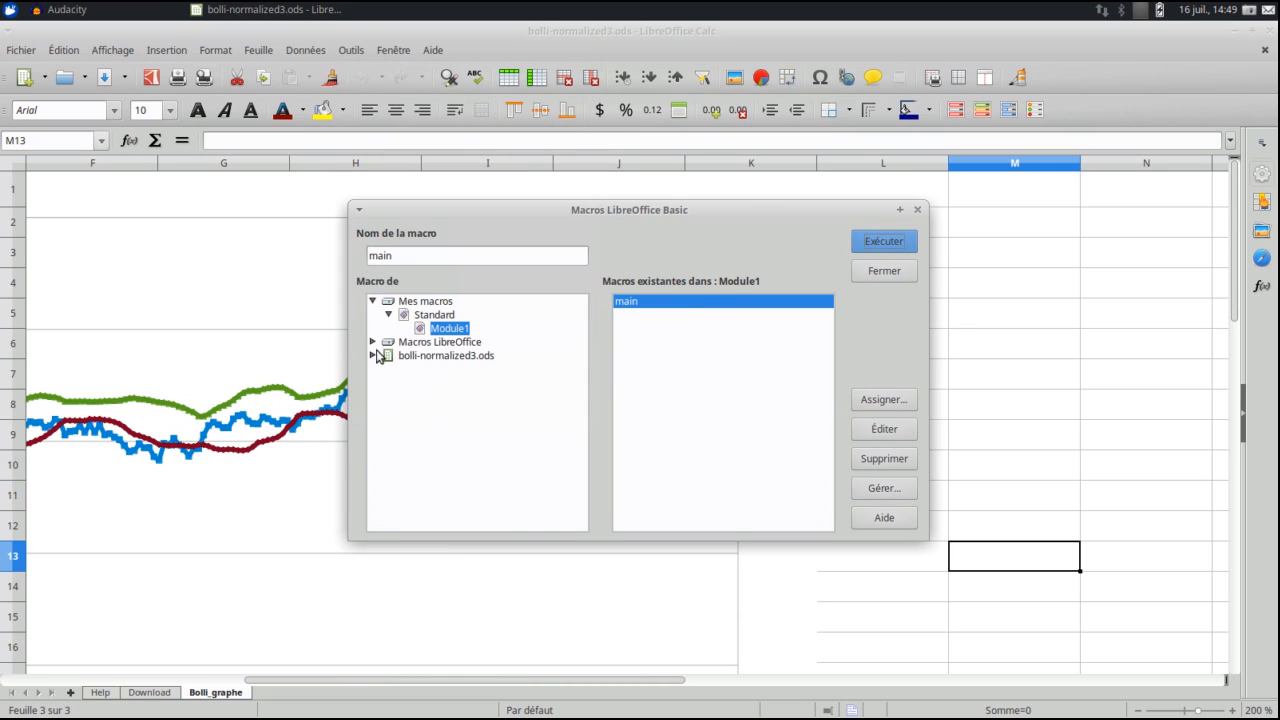
{"action": "left_click", "coordinate": [374, 355]}
{"action": "left_click", "coordinate": [388, 370]}
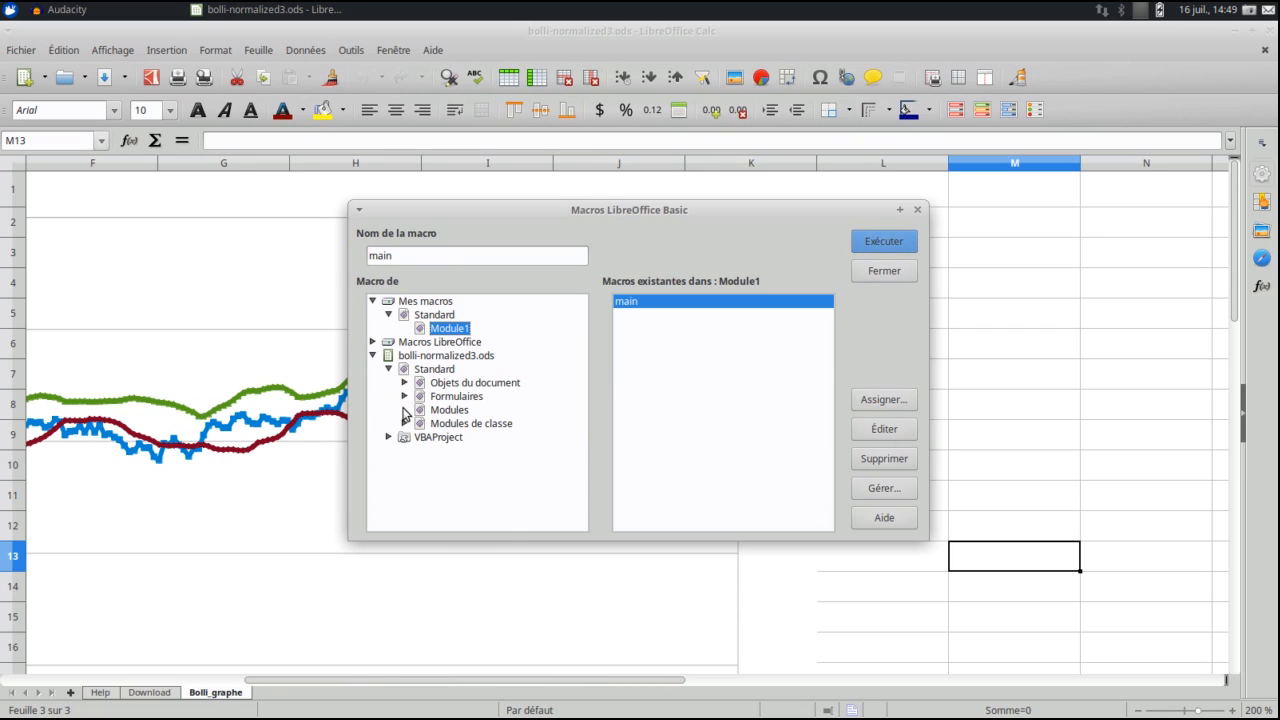
{"action": "left_click", "coordinate": [388, 437]}
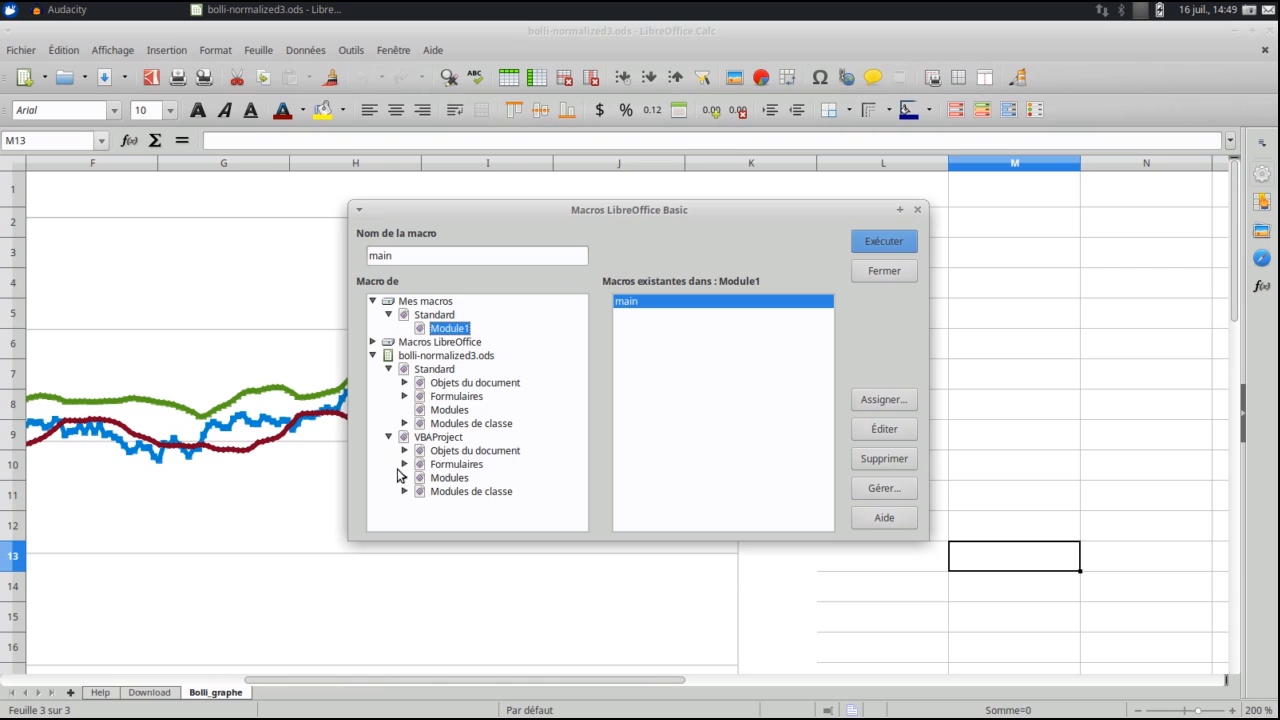
{"action": "left_click", "coordinate": [404, 477]}
{"action": "left_click", "coordinate": [481, 491]}
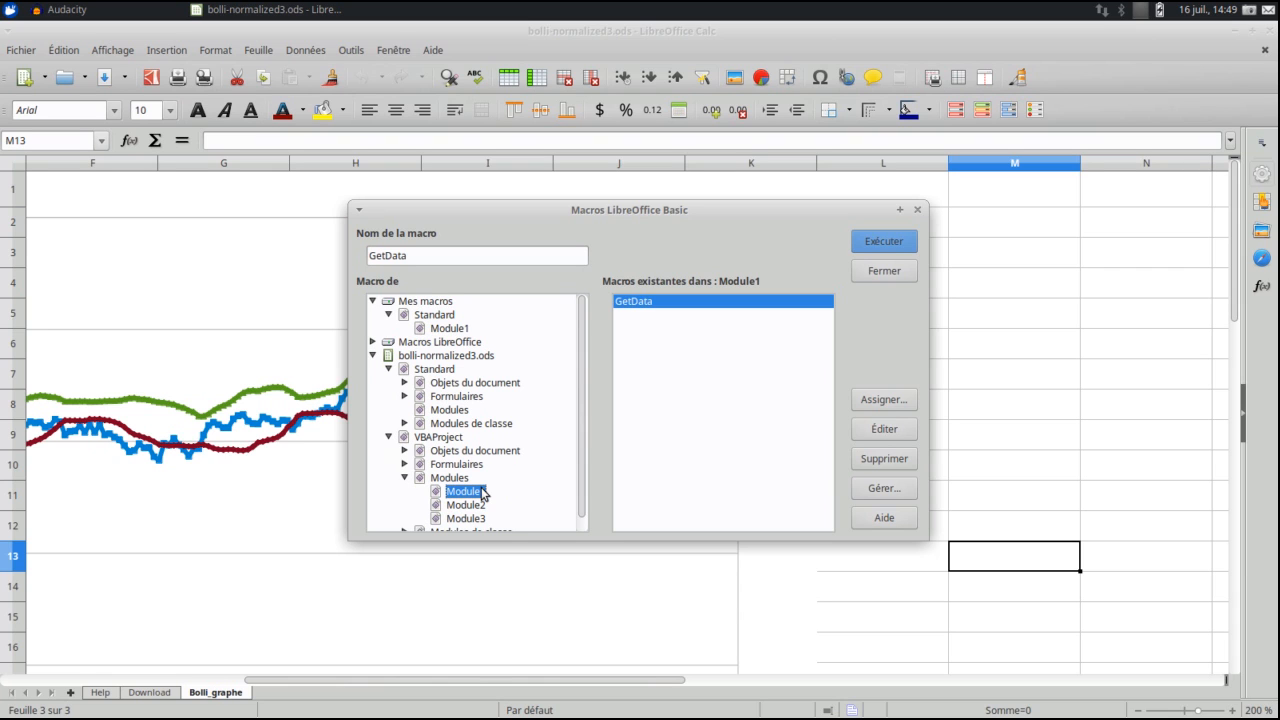
{"action": "left_click", "coordinate": [884, 430]}
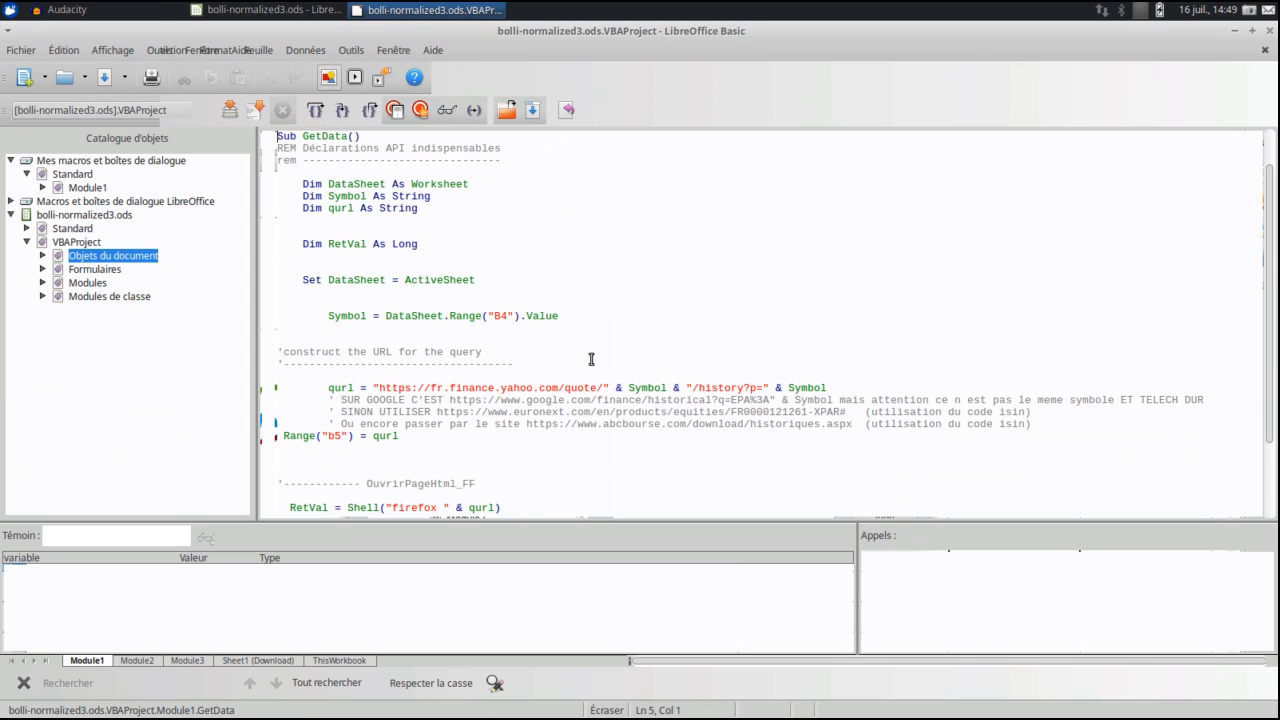
{"action": "scroll", "coordinate": [616, 378], "scroll_direction": "down", "scroll_amount": 1}
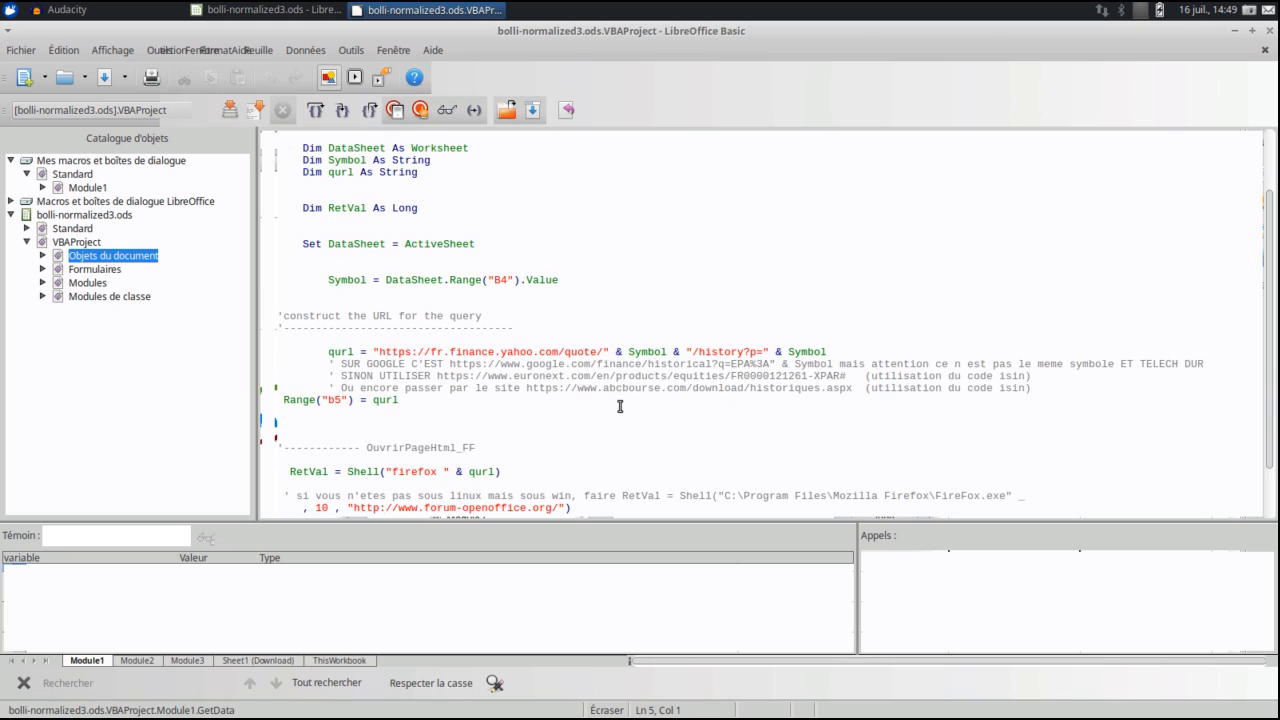
{"action": "scroll", "coordinate": [619, 406], "scroll_direction": "down", "scroll_amount": 1}
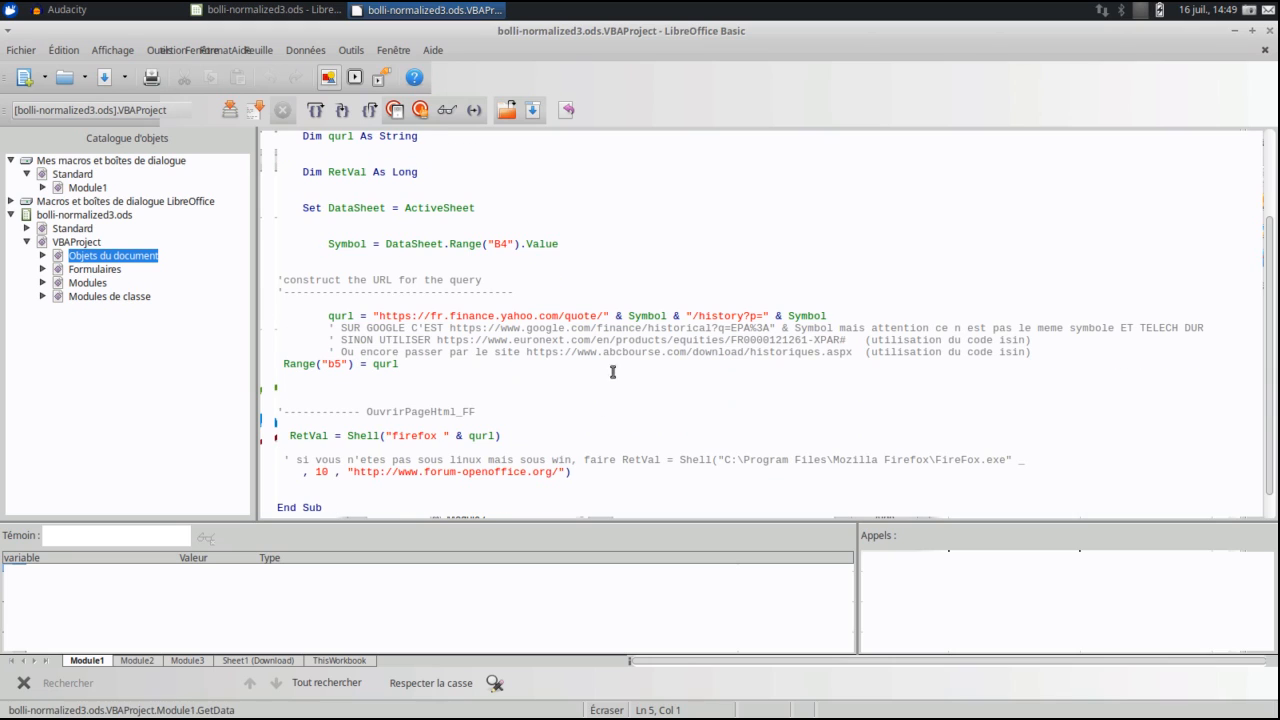